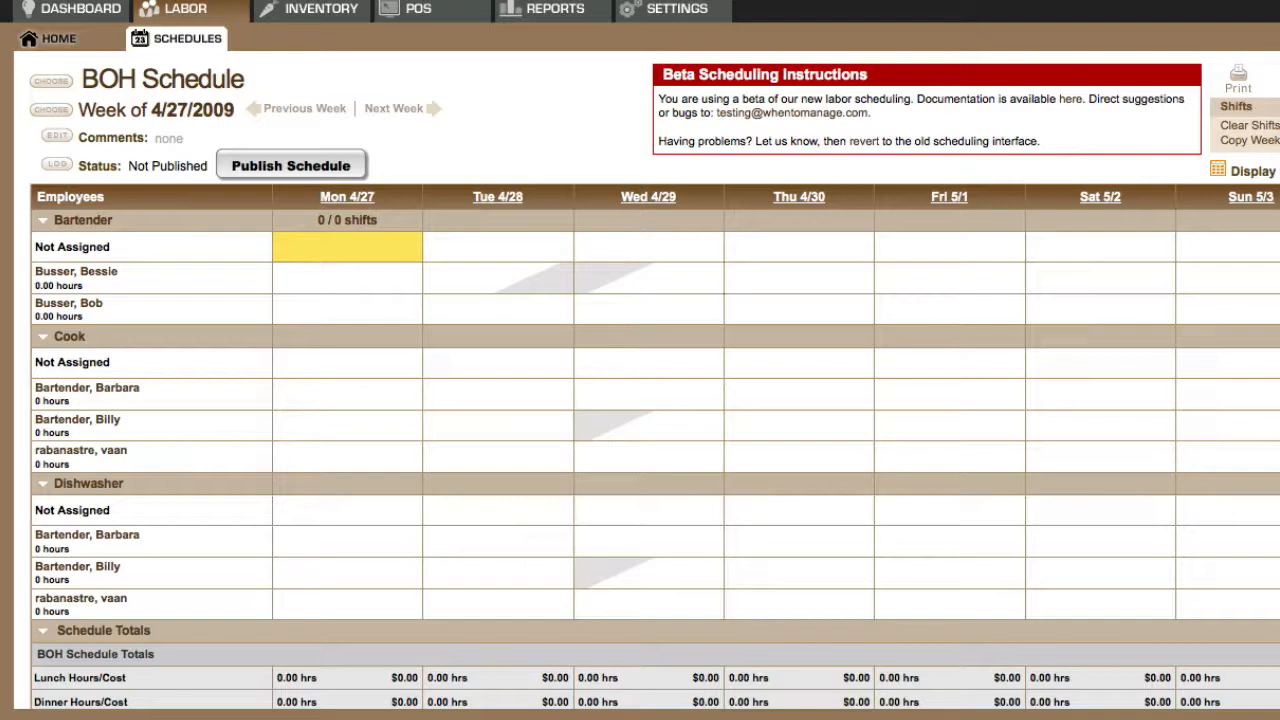
key(Down)
key(Down)
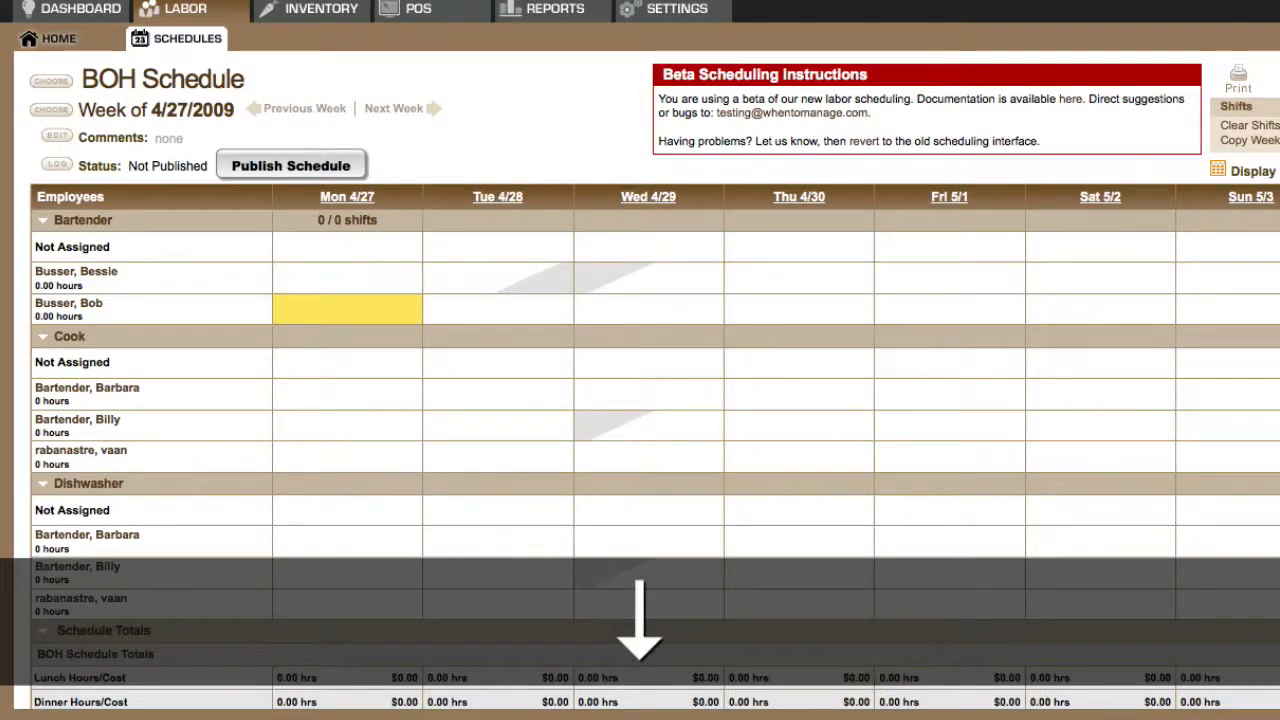
key(Right)
key(Left)
key(Up)
key(Up)
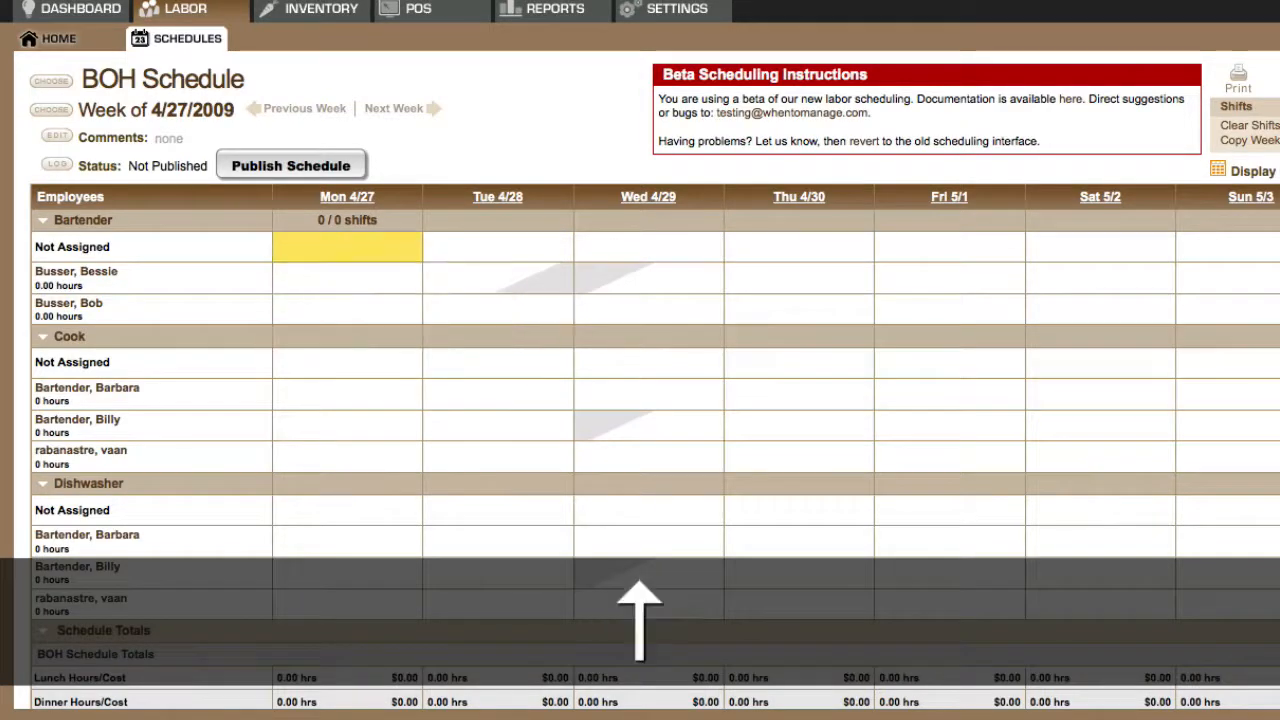
key(Return)
key(Return)
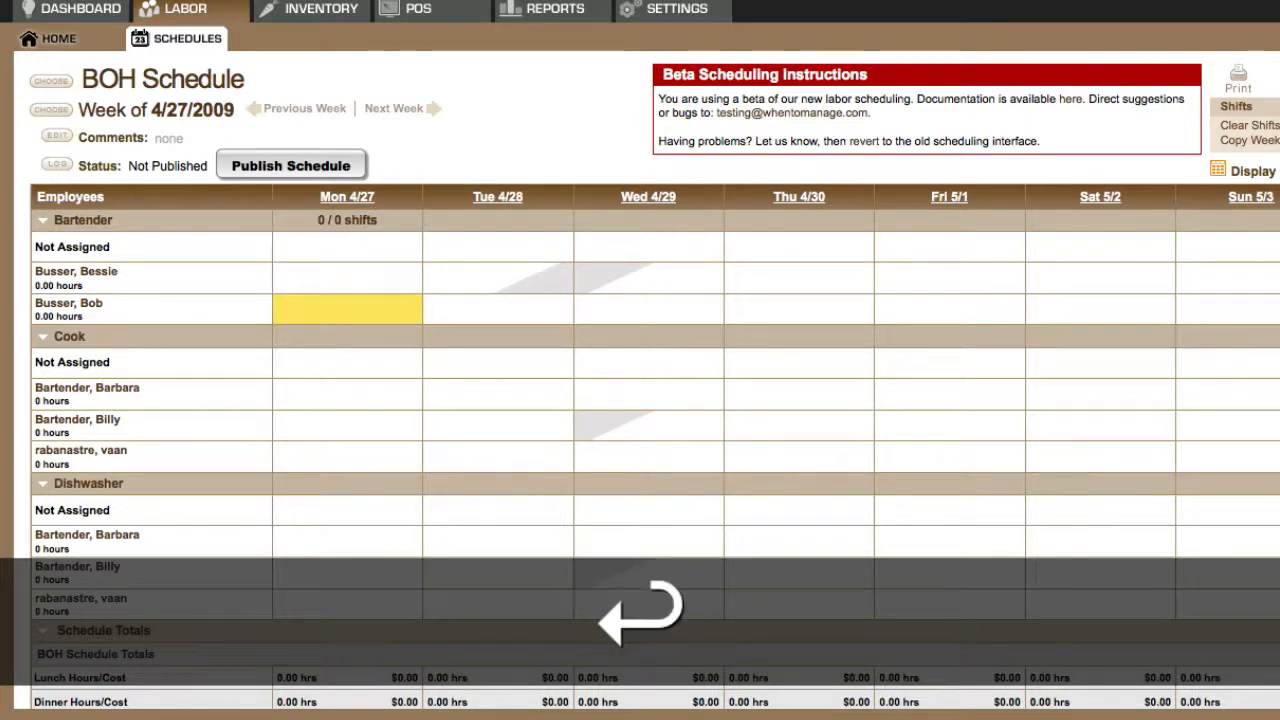
key(Tab)
key(Tab)
key(Tab)
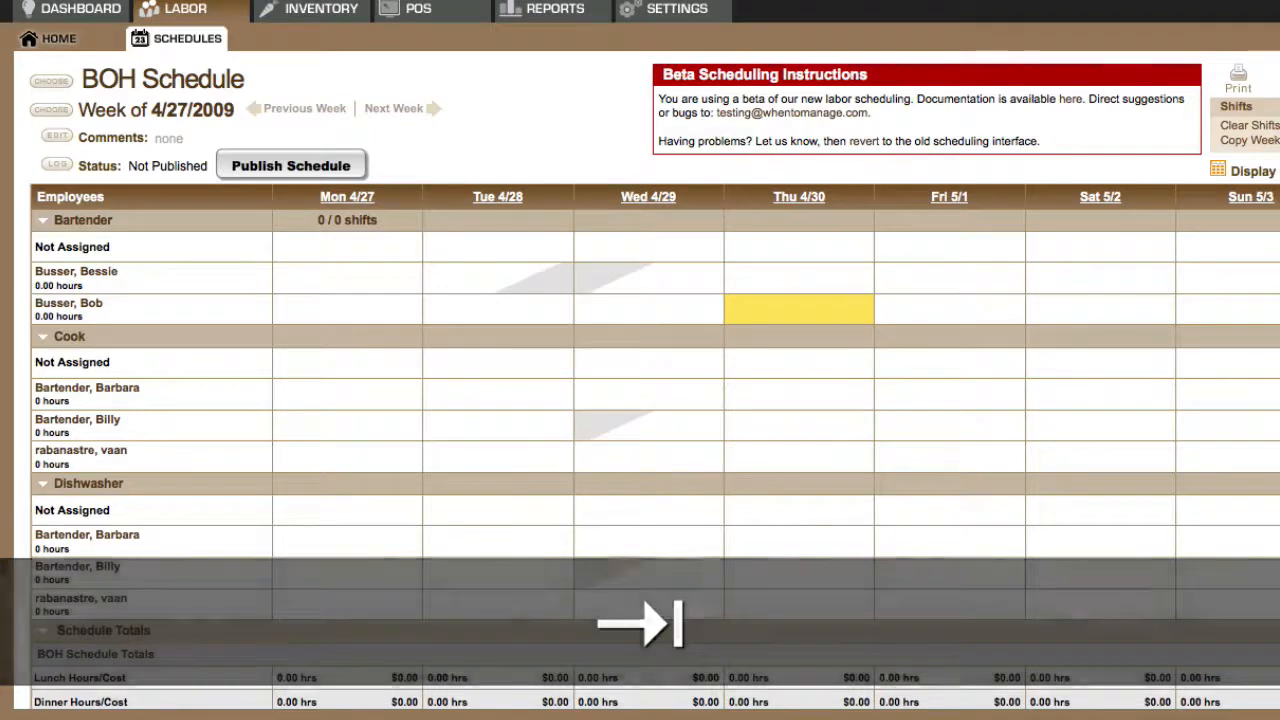
key(shift+Tab)
key(shift+Tab)
key(shift+Tab)
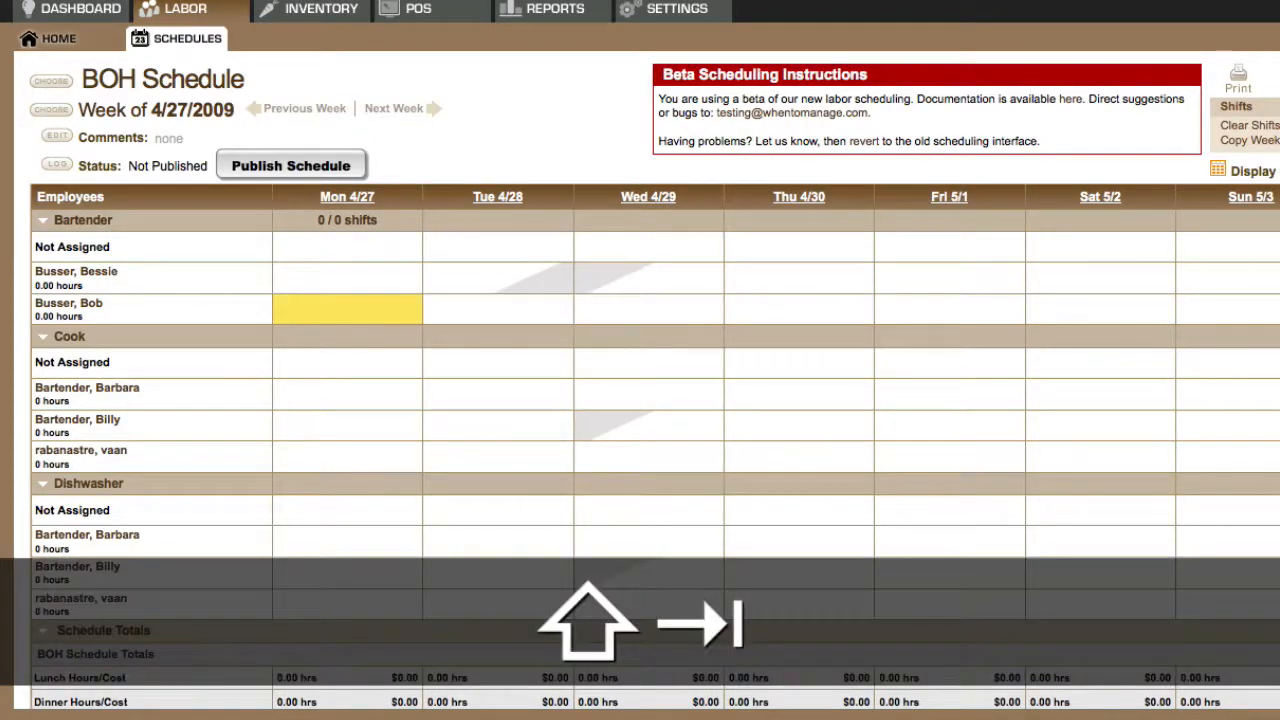
key(Up)
key(Up)
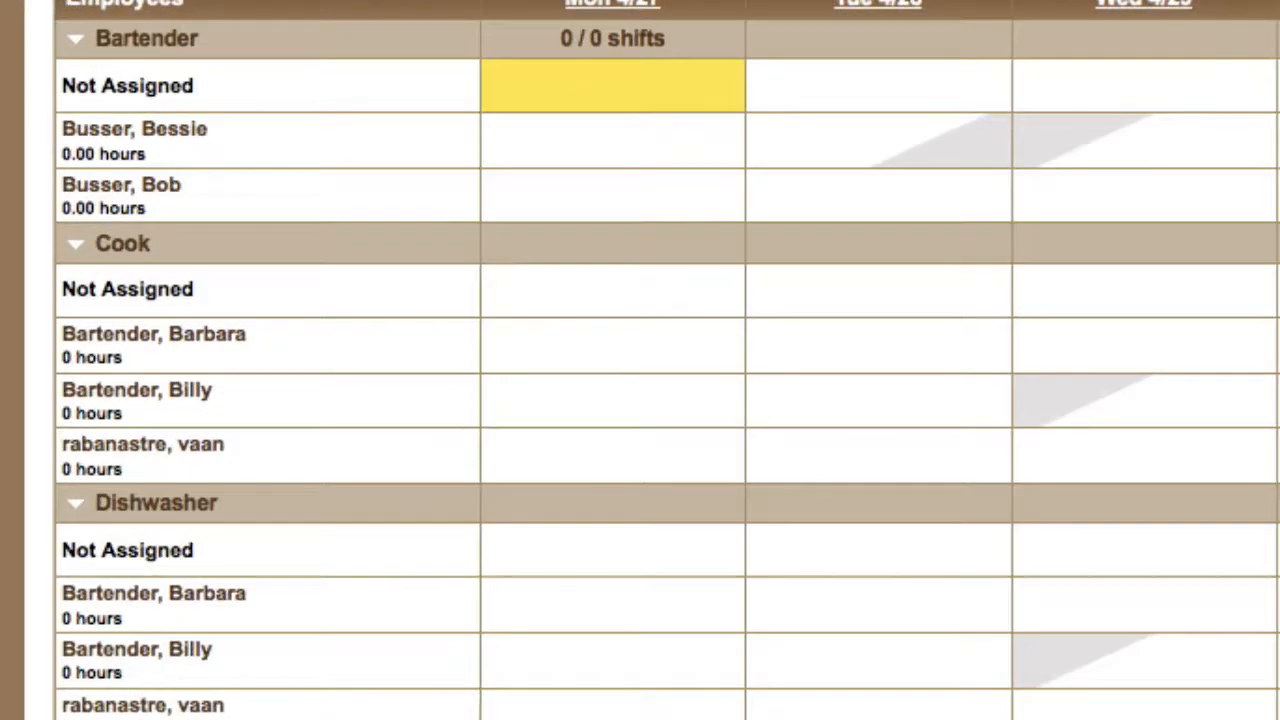
Step: Add a 9a-5p Bartender shift on Mon 4/27 for the first named employee in the Bartender section
key(Down)
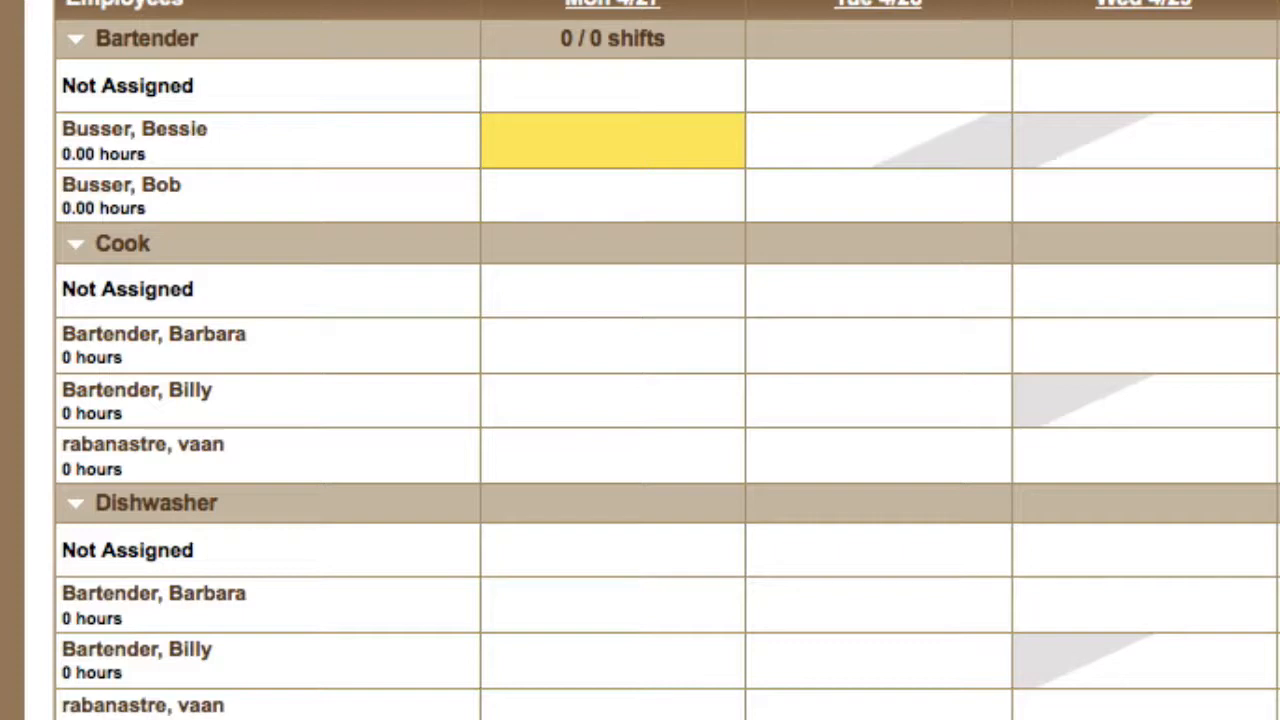
text(9a)
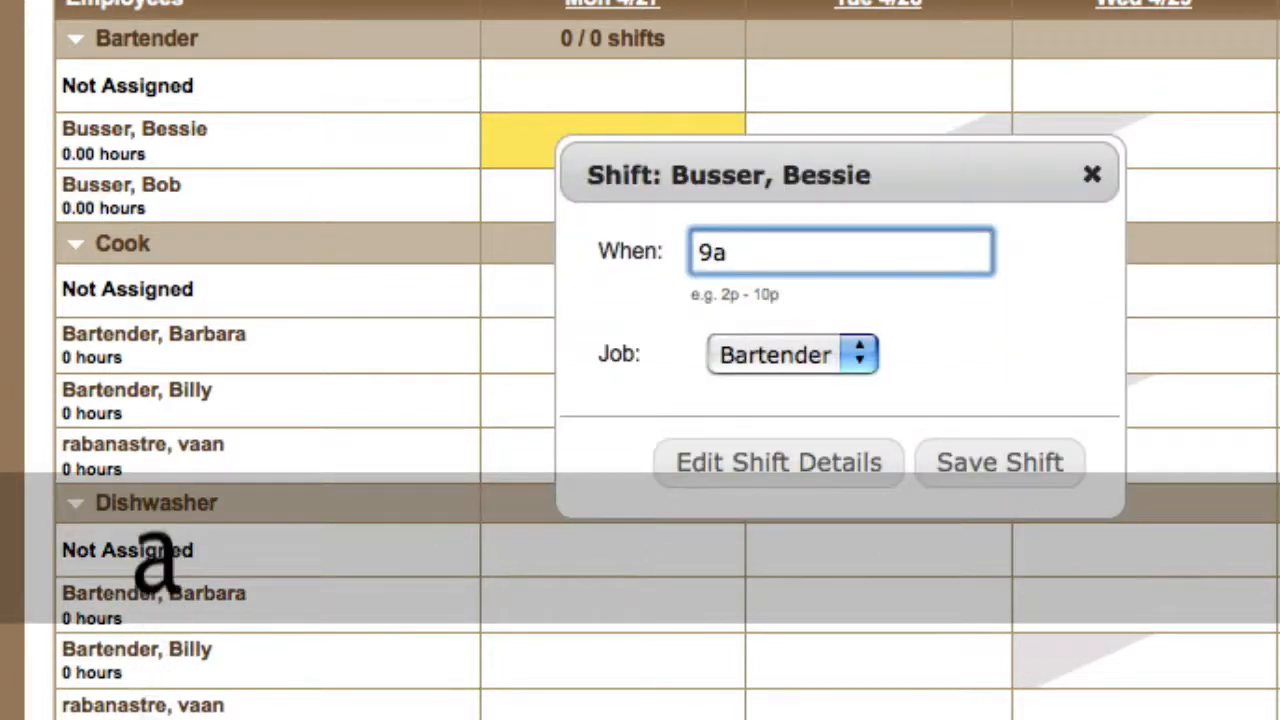
text(-5p)
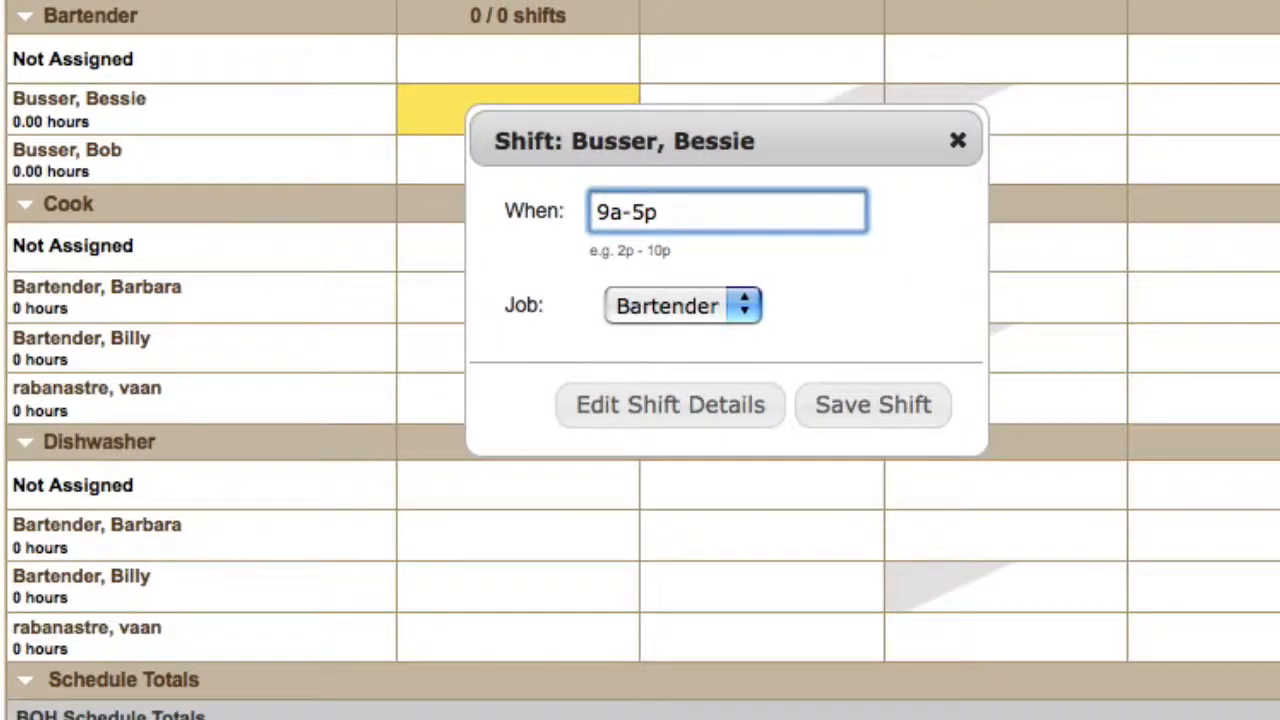
key(Return)
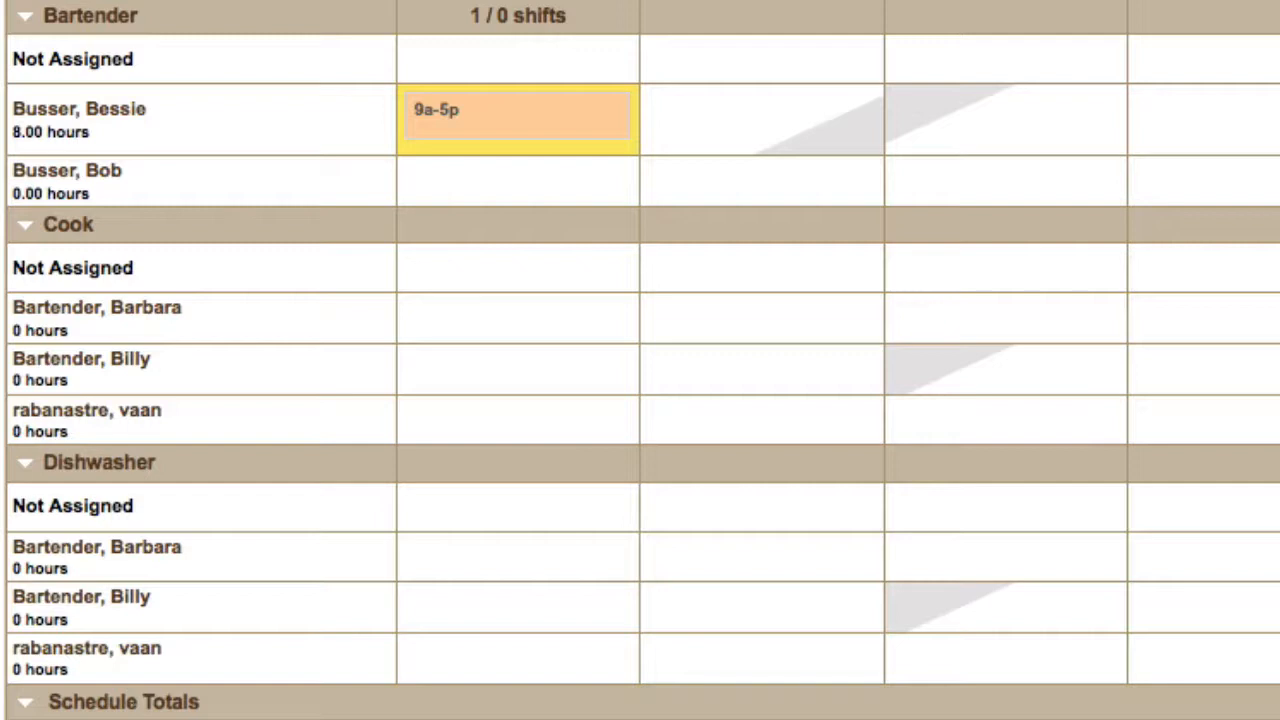
Step: Add a 10a-9p Bartender shift on Mon 4/27 for the second named employee in the Bartender section
key(Return)
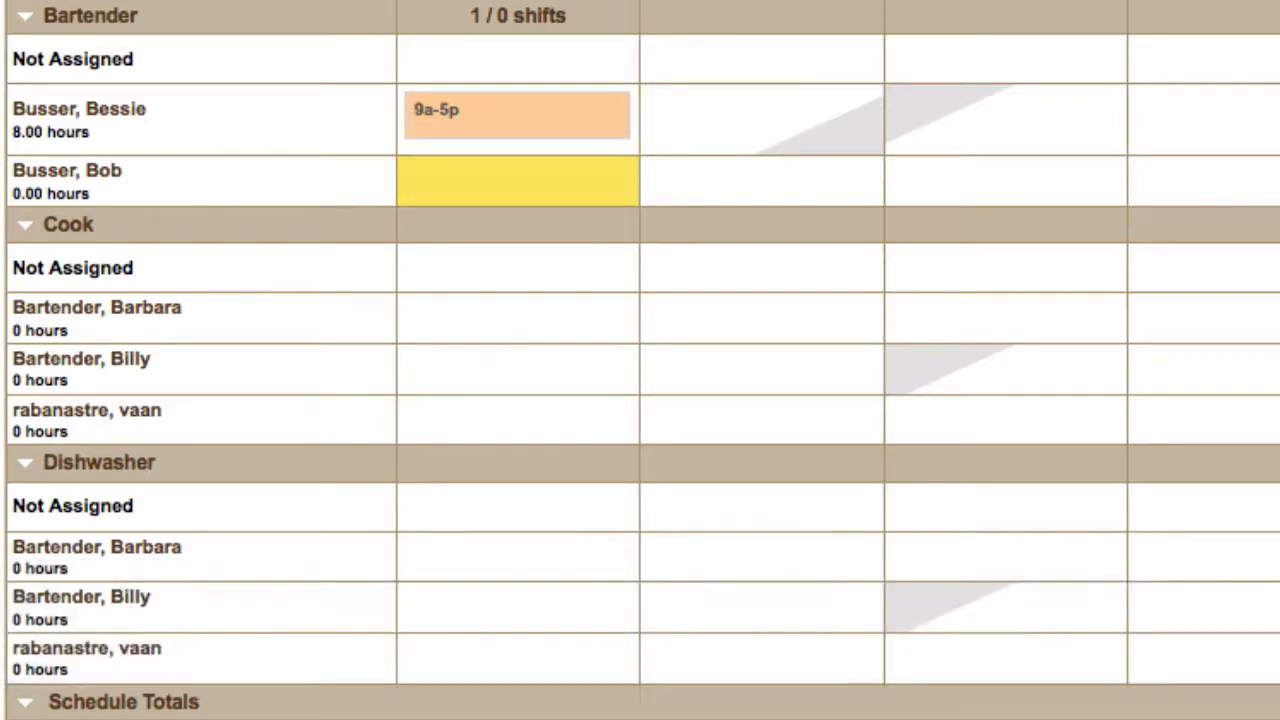
text(10a-)
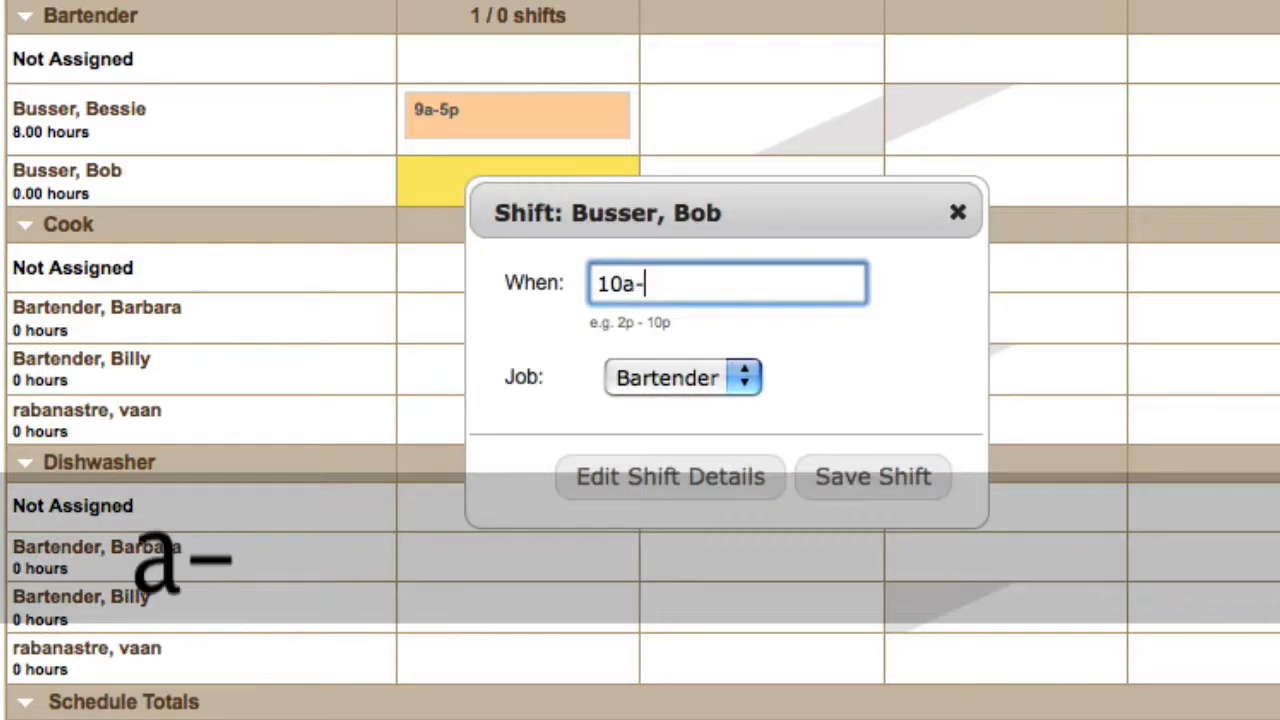
text(9p)
key(Return)
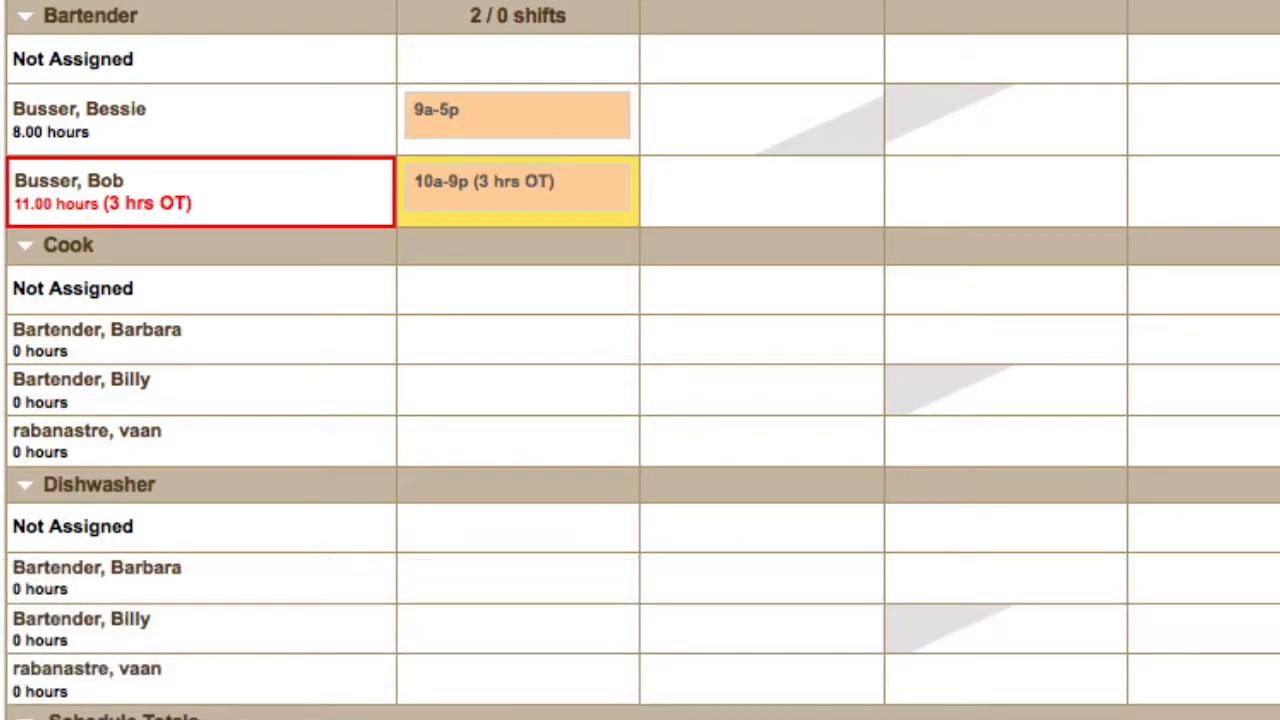
Step: Change the Monday shift of the first named employee in the Bartender section to 10a-5p
key(Up)
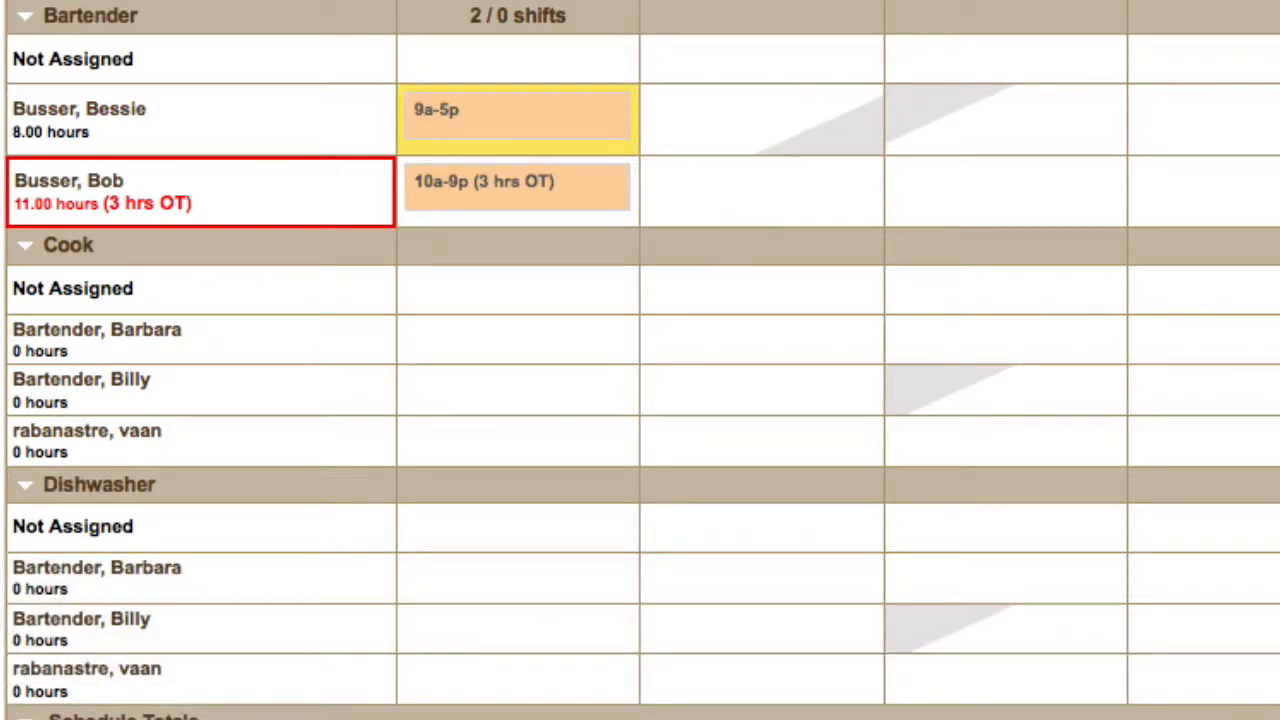
key(e)
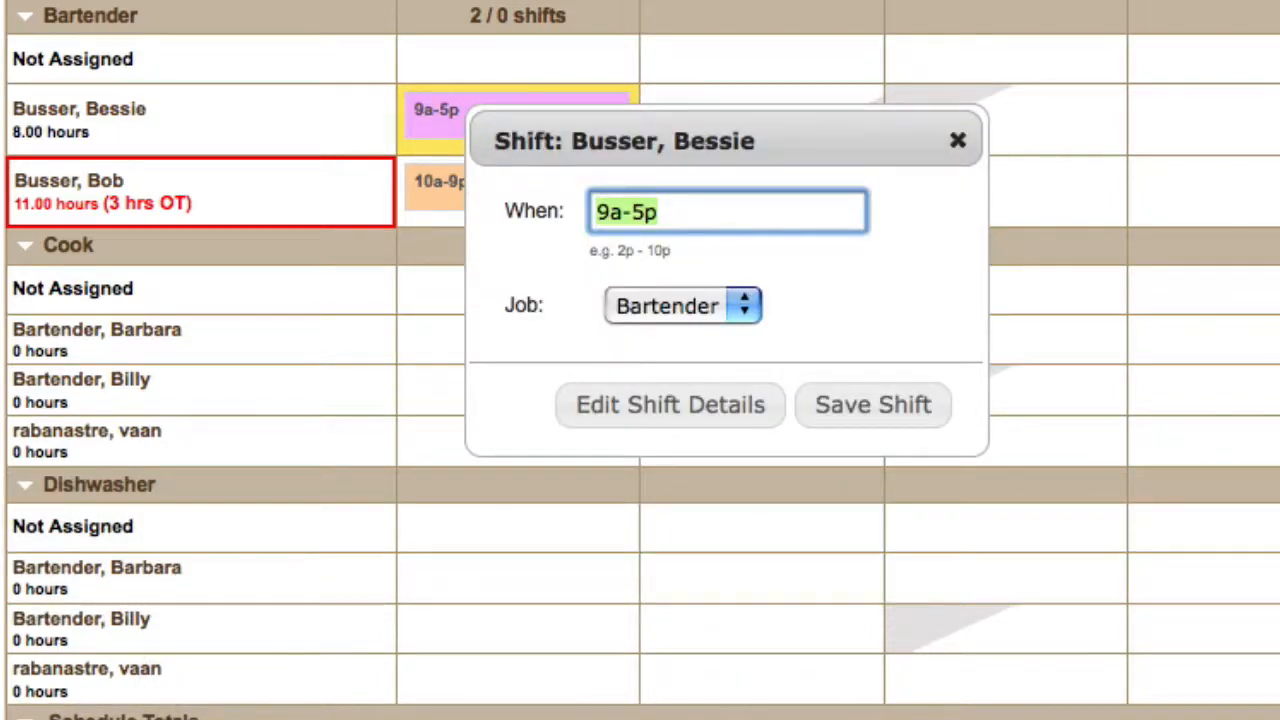
text(10a-5)
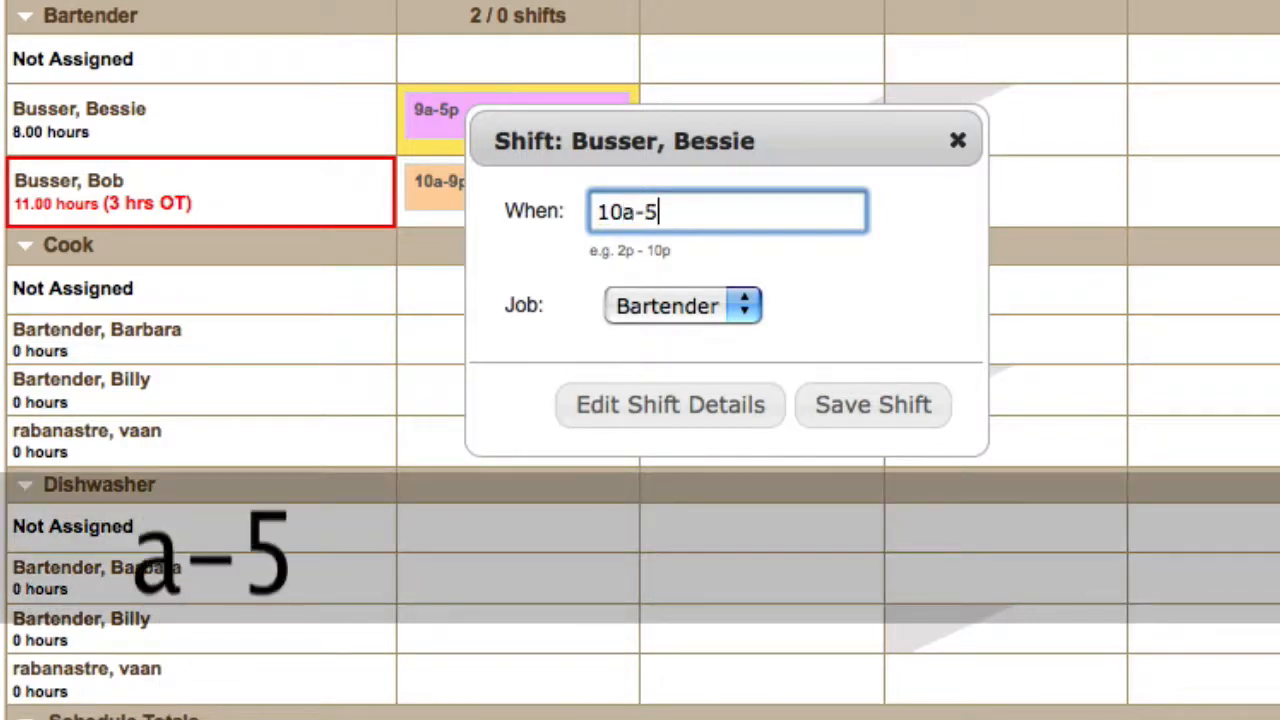
text(p)
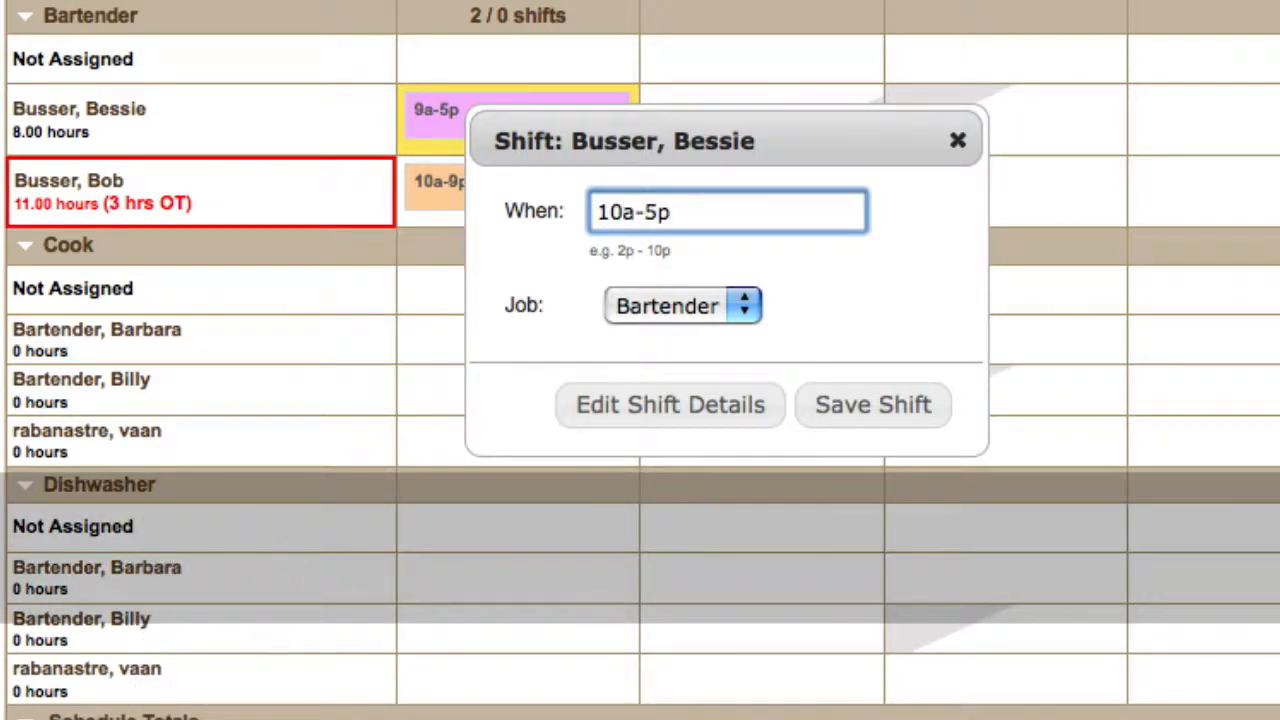
key(Return)
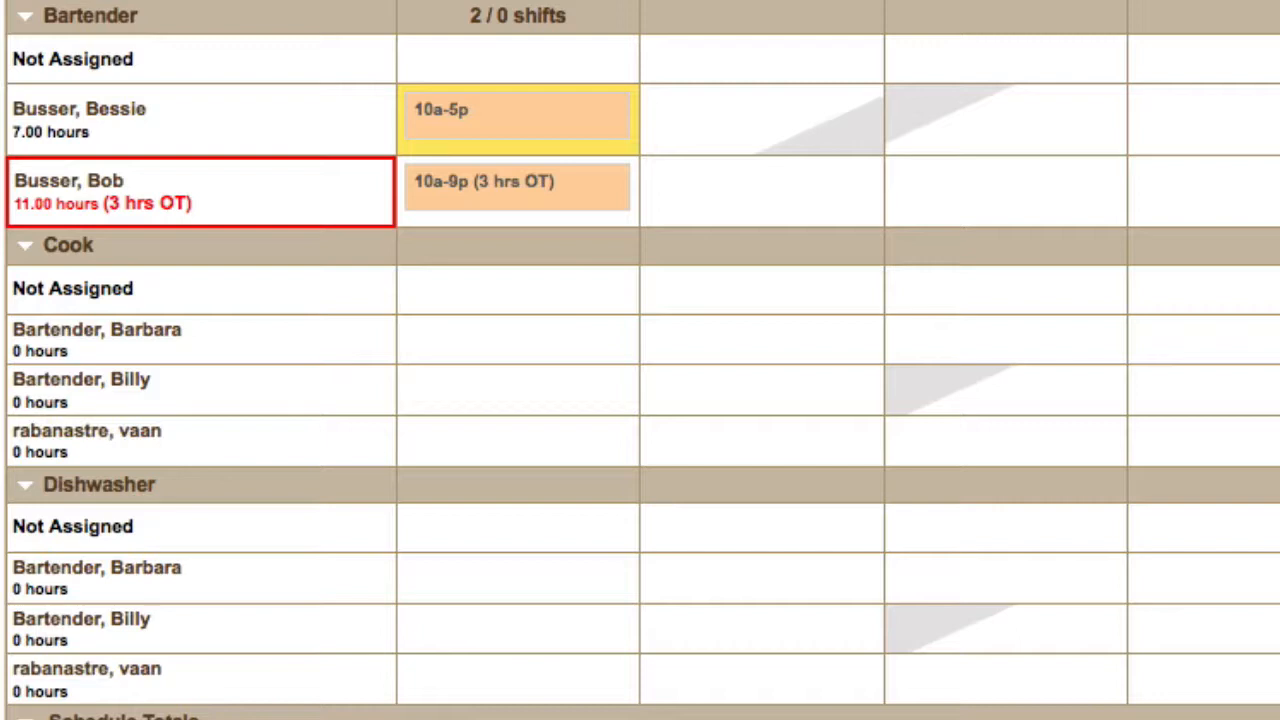
Step: Add a second Bartender shift, 9p-11p, on Monday for the first named employee in the Bartender section
text(9p)
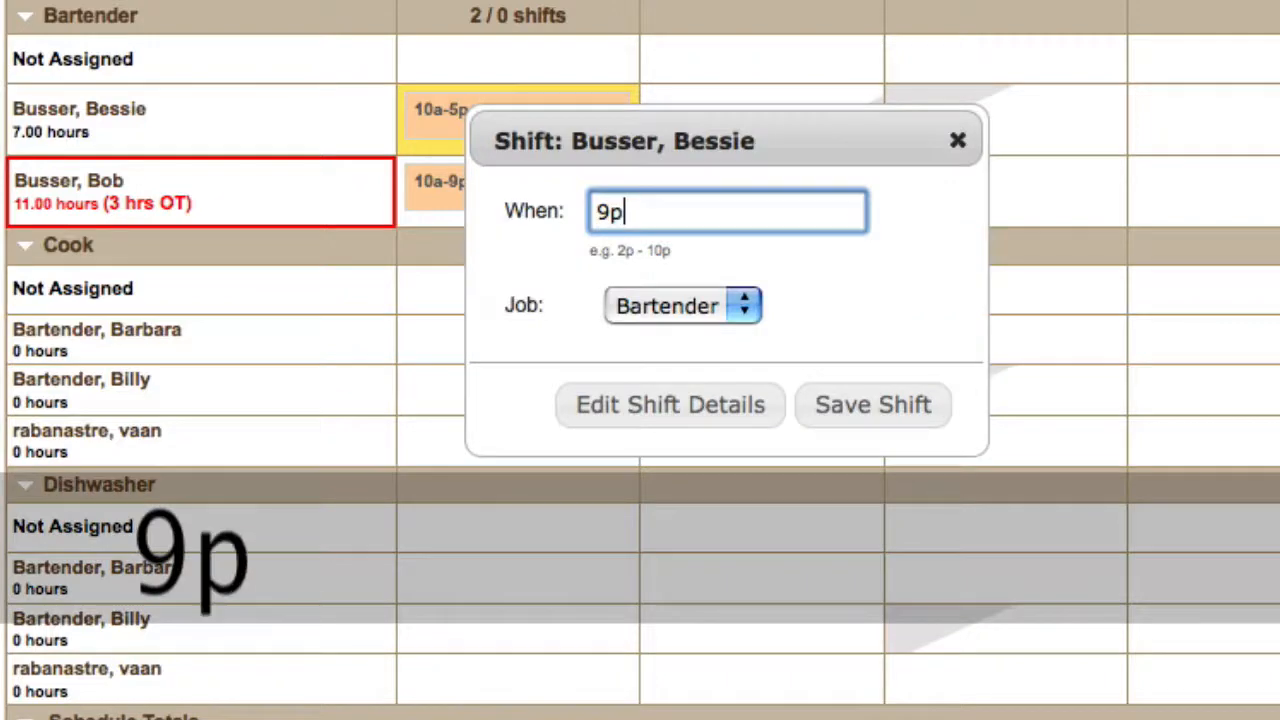
text(-11p)
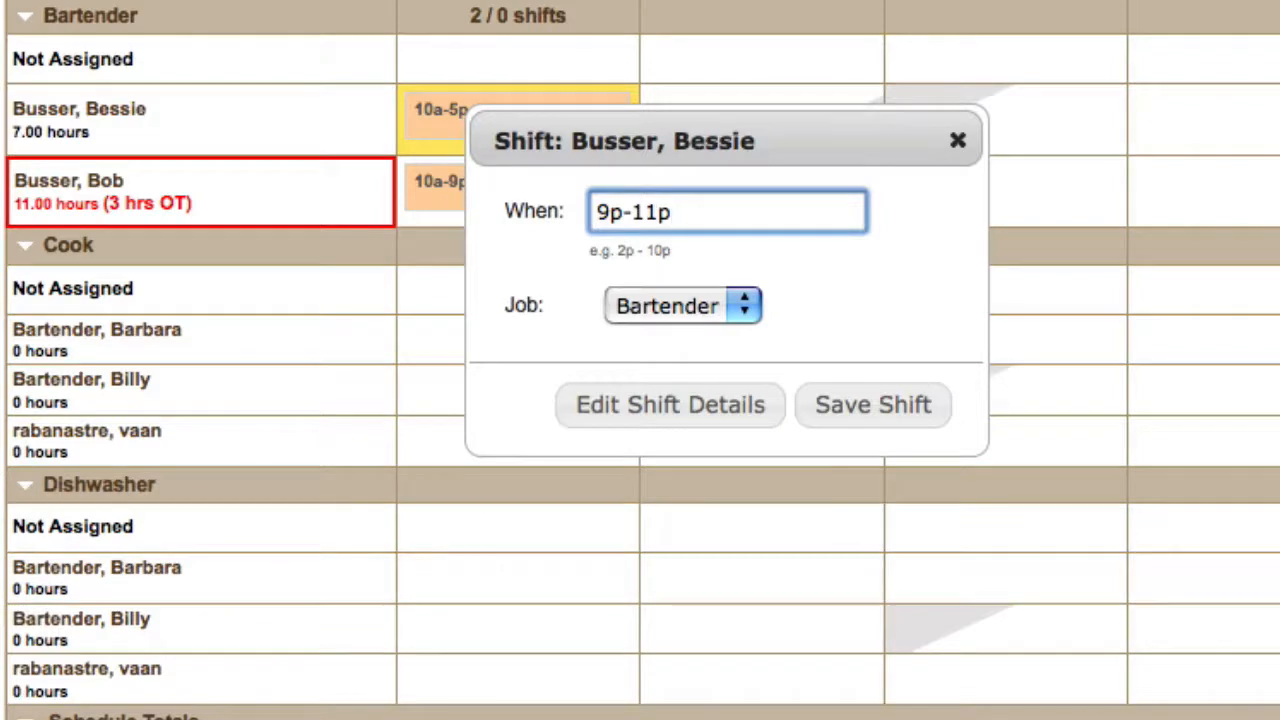
key(Return)
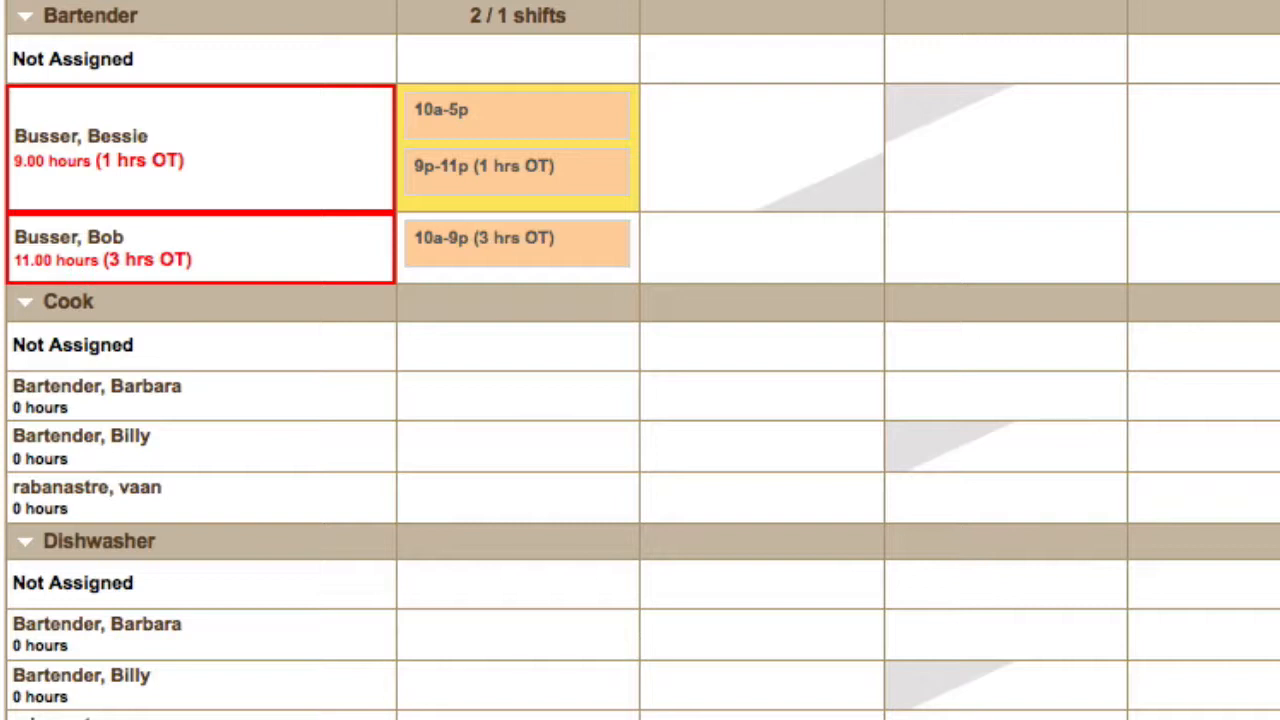
Step: Delete the Monday shift of the second named employee in the Bartender section
key(Down)
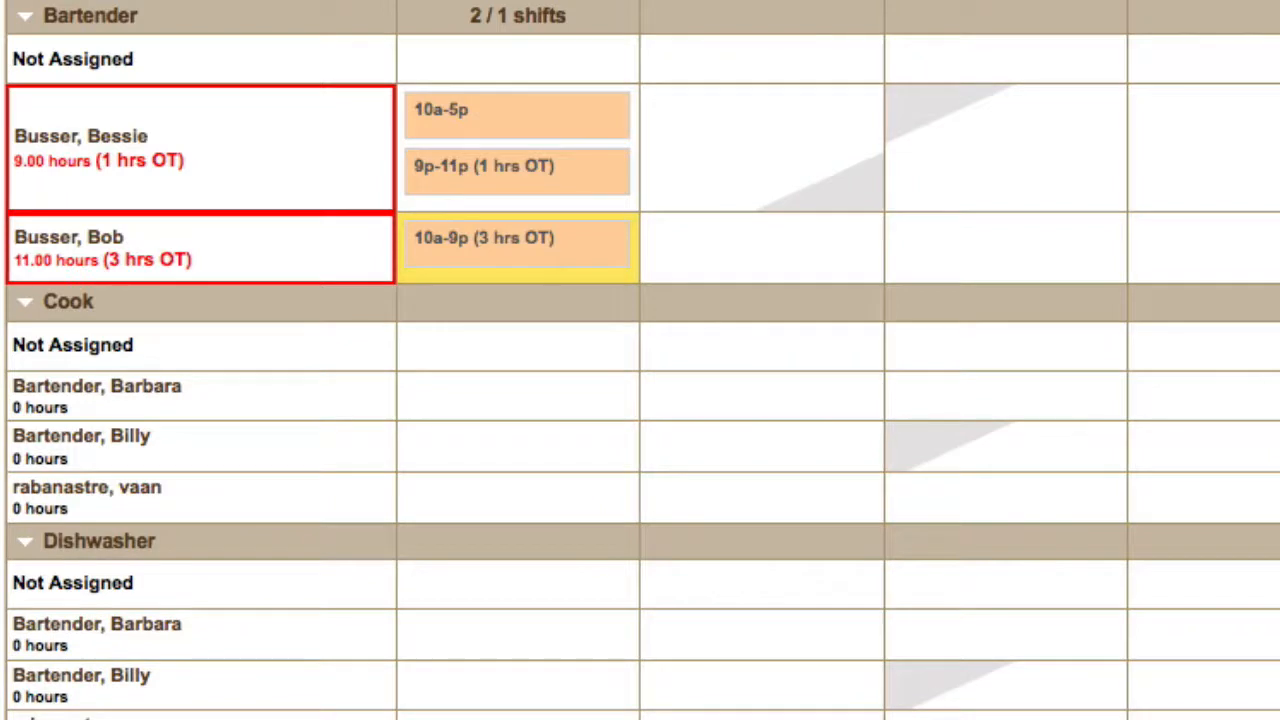
key(d)
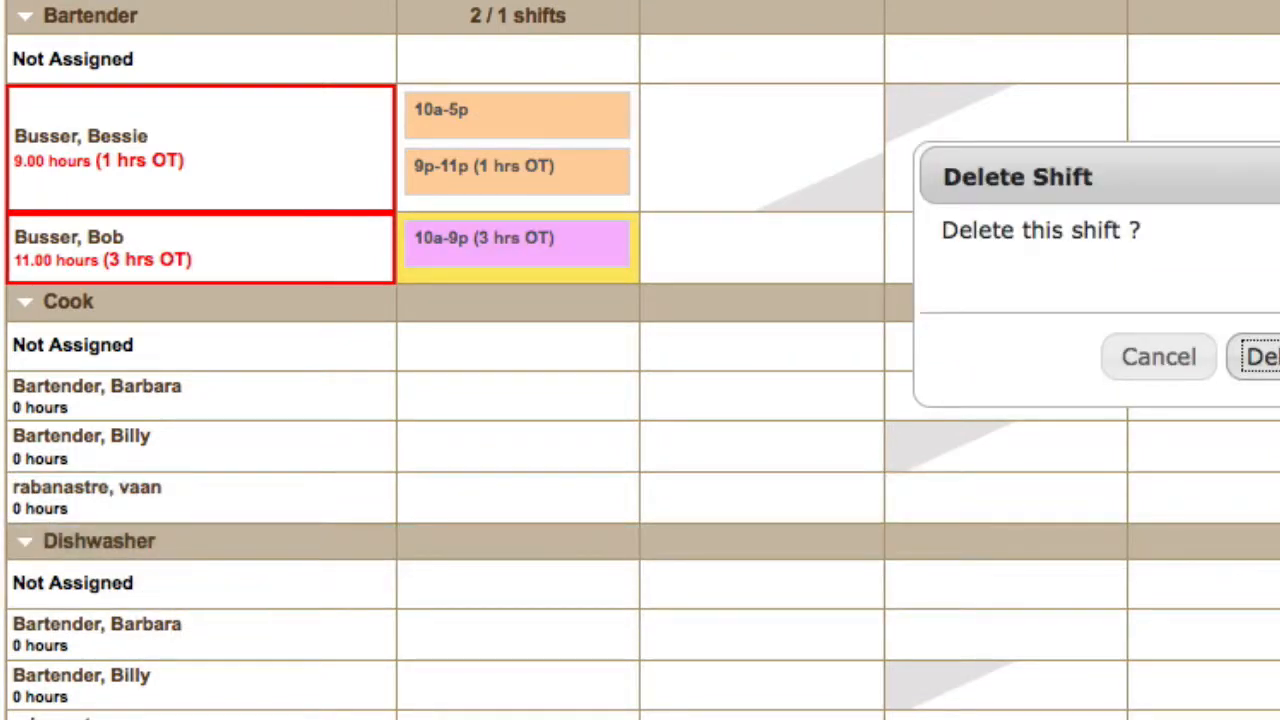
key(Return)
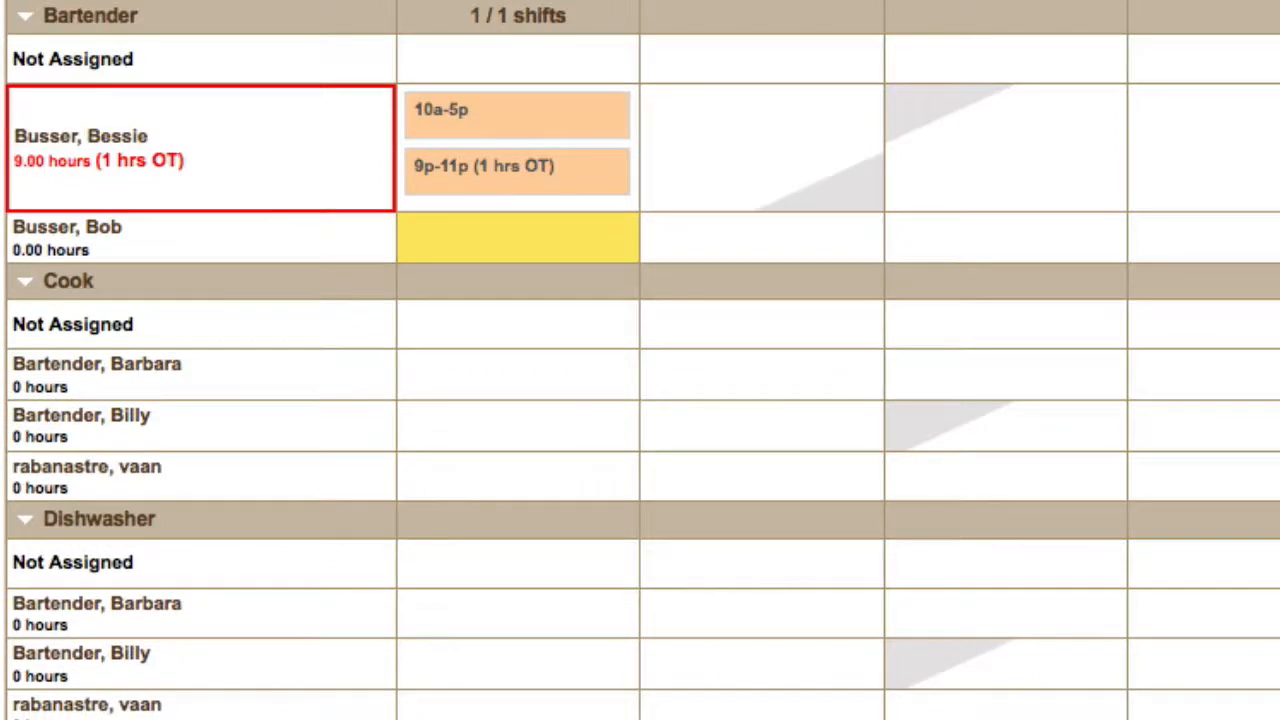
Step: Delete the 9p-11p Monday shift of the first named employee in the Bartender section
key(Up)
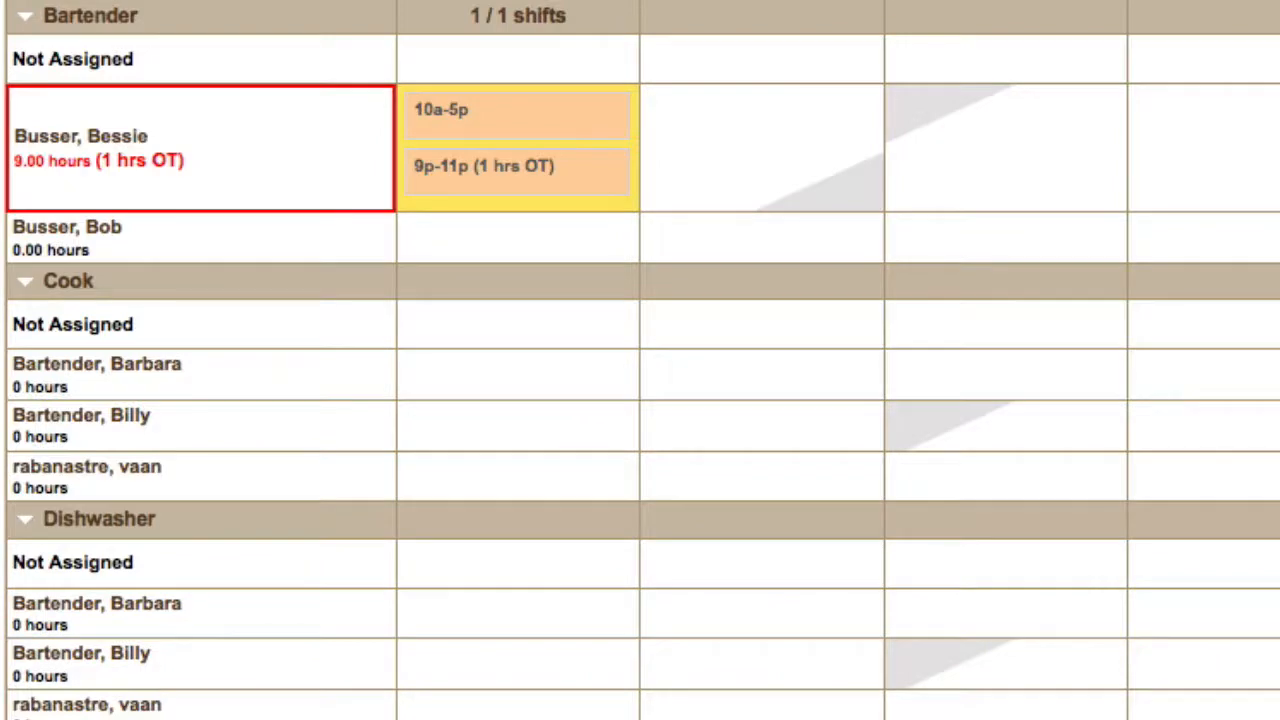
key(d)
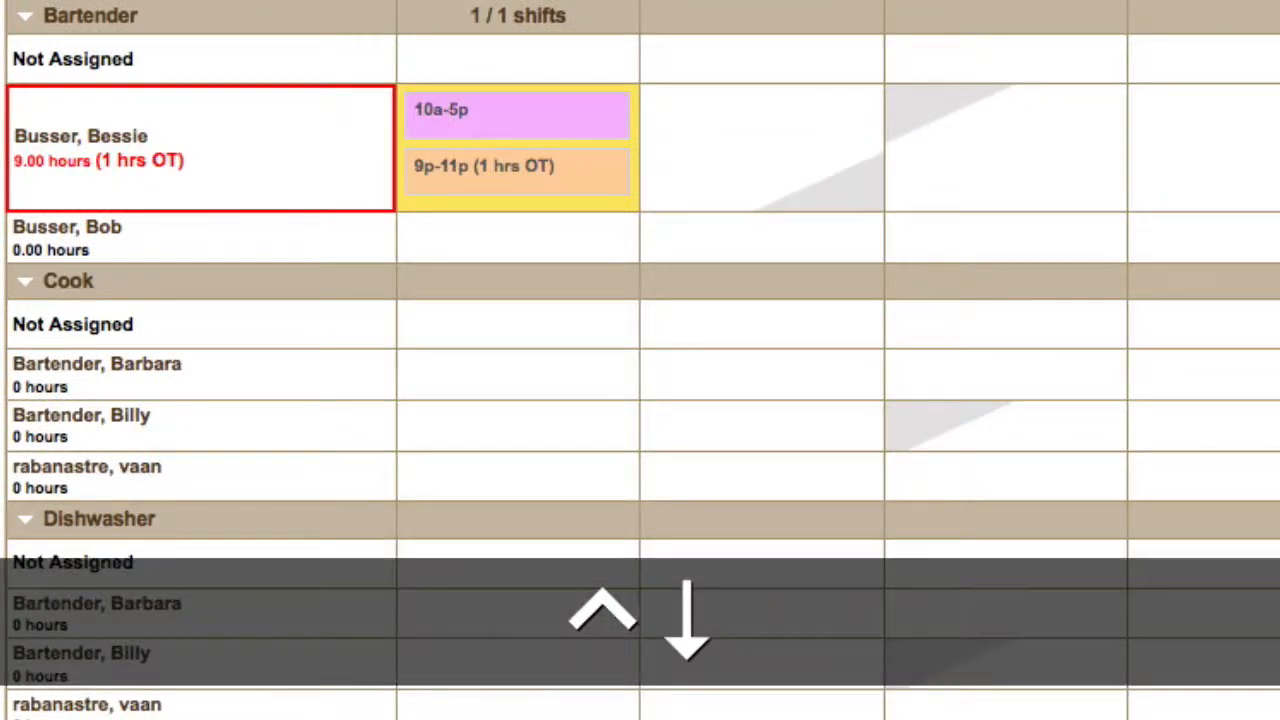
key(ctrl+Down)
key(ctrl+Up)
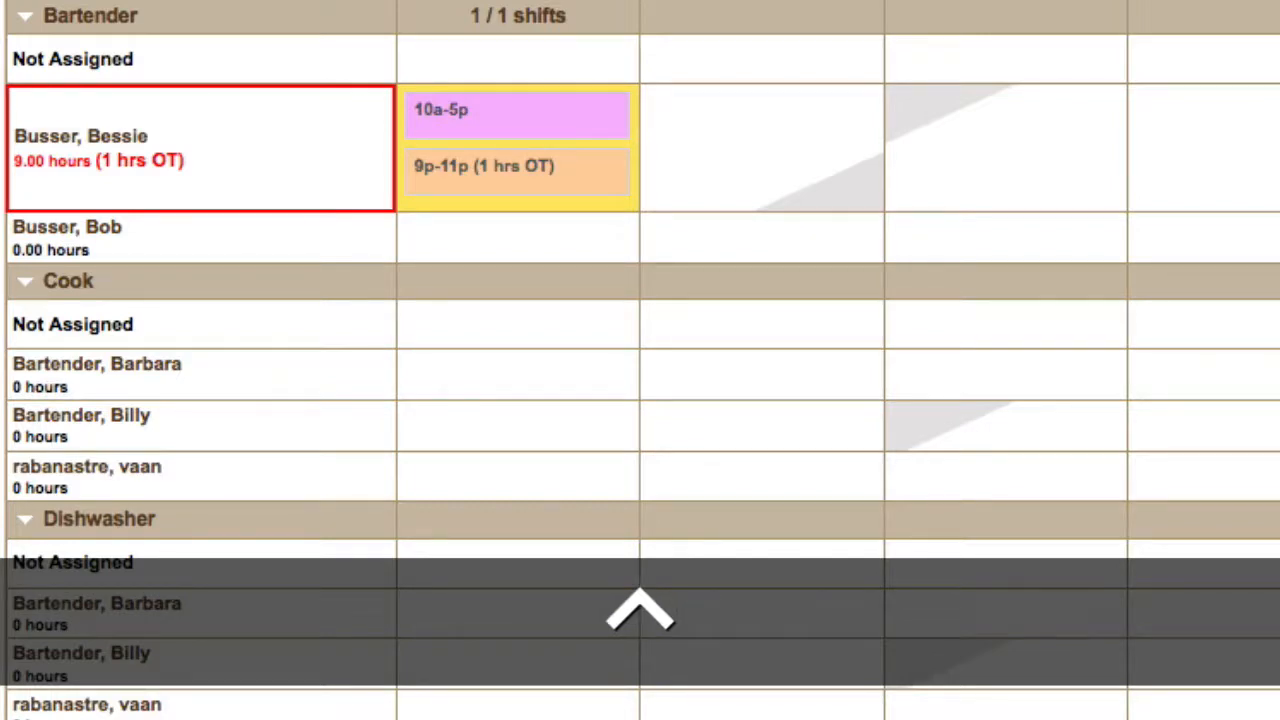
key(ctrl+Down)
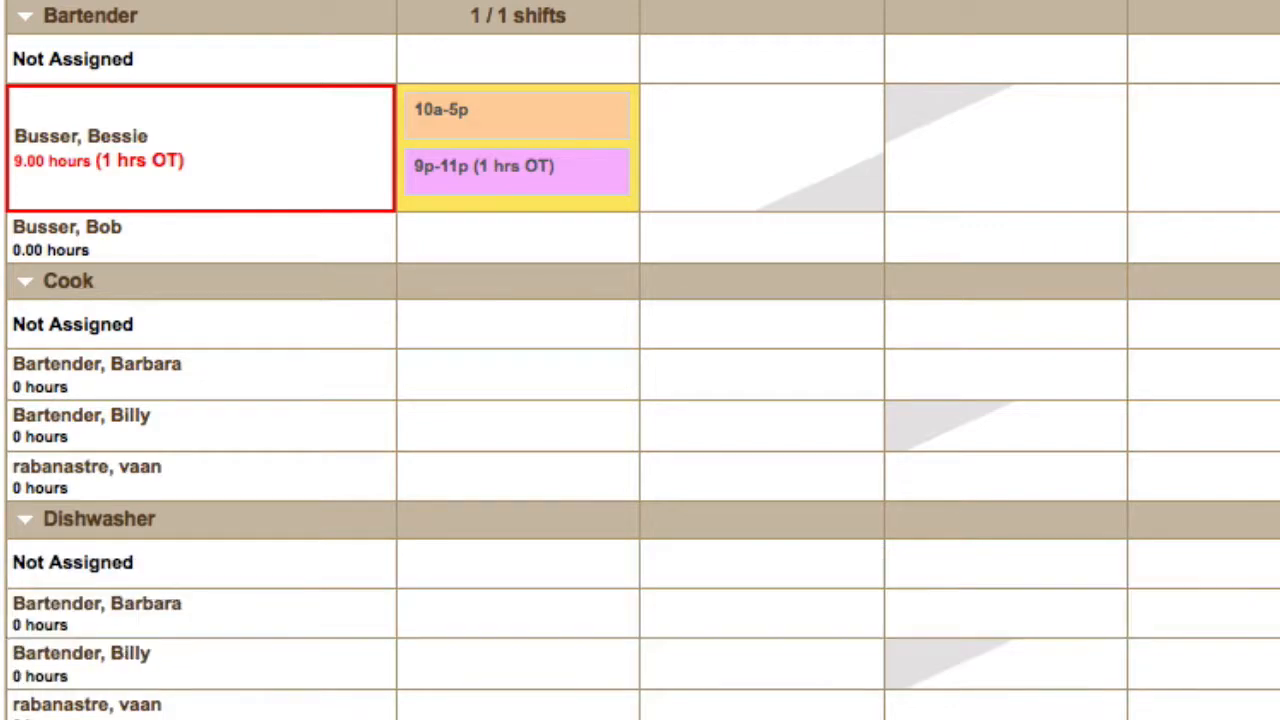
key(d)
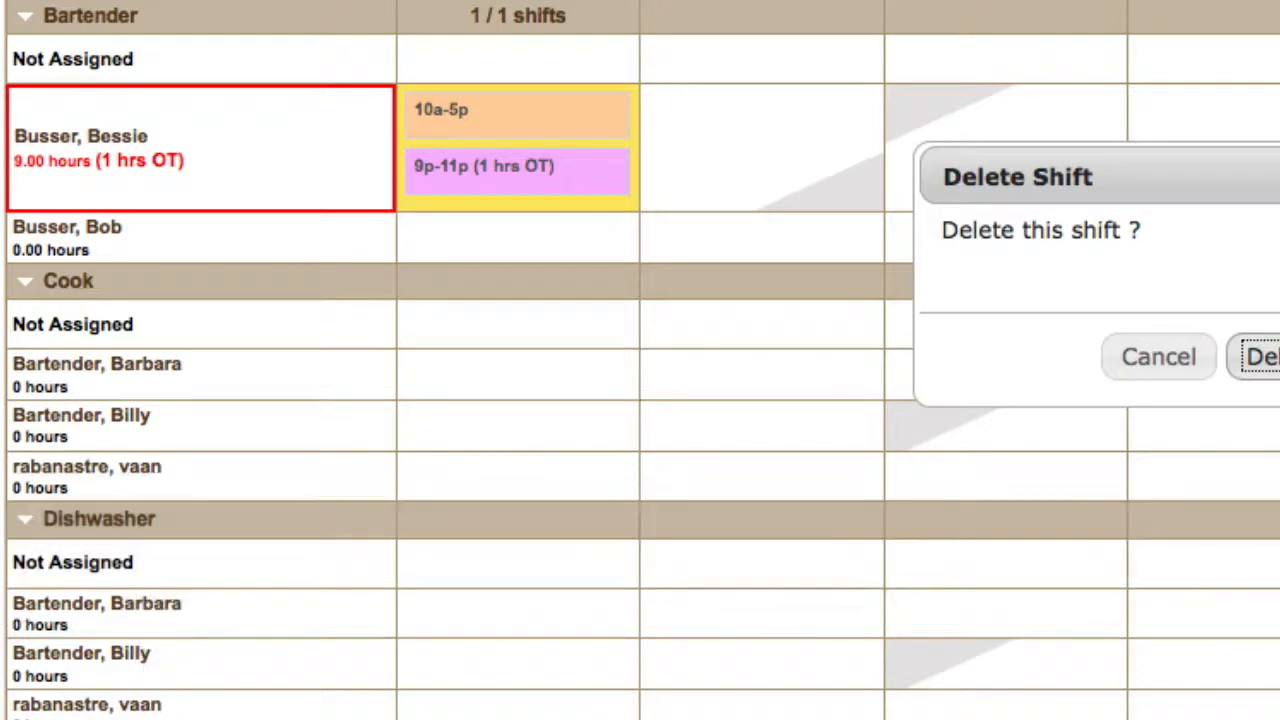
key(Return)
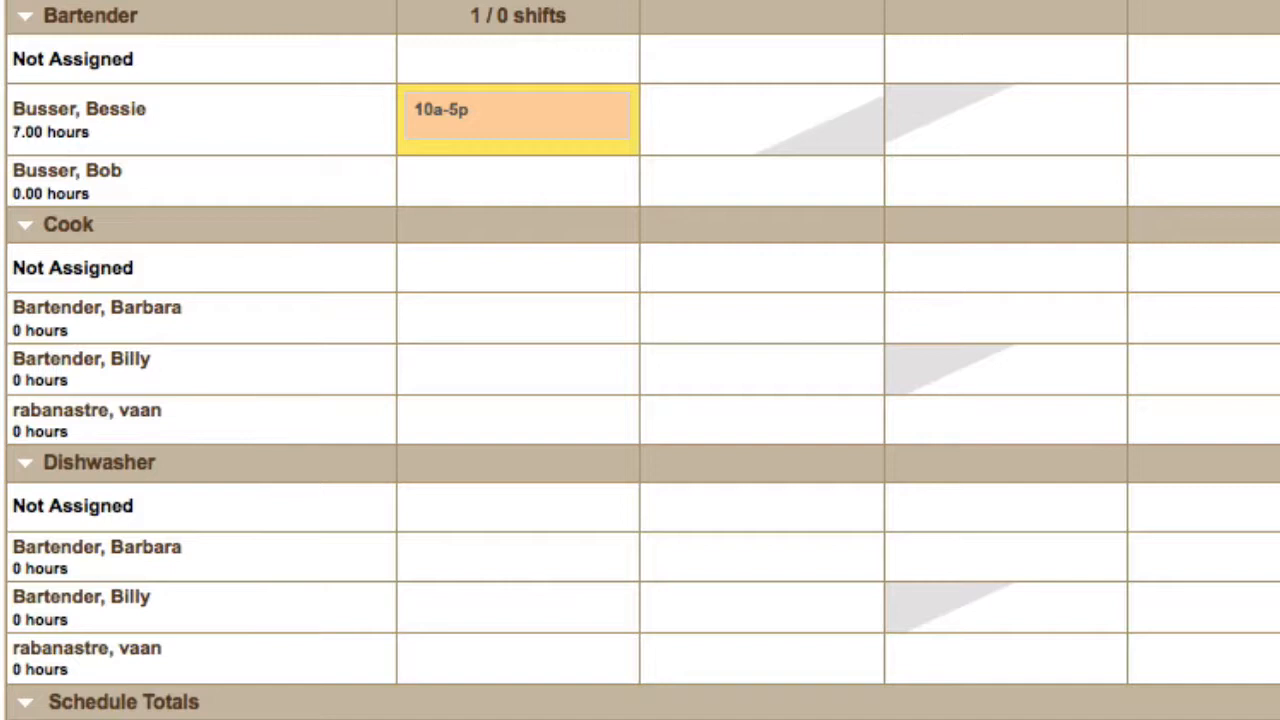
Step: Copy the 10a-5p Monday Bartender shift to the Monday cell of the first named employee in the Cook section
key(Down)
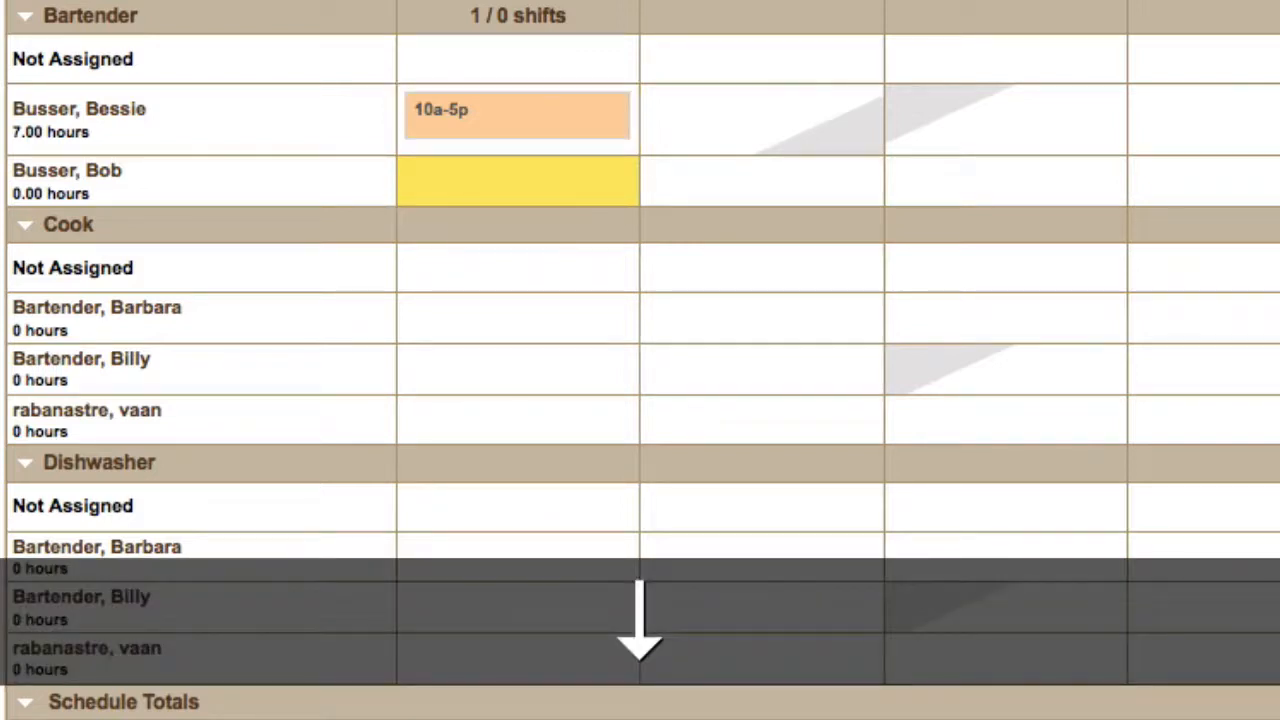
key(Up)
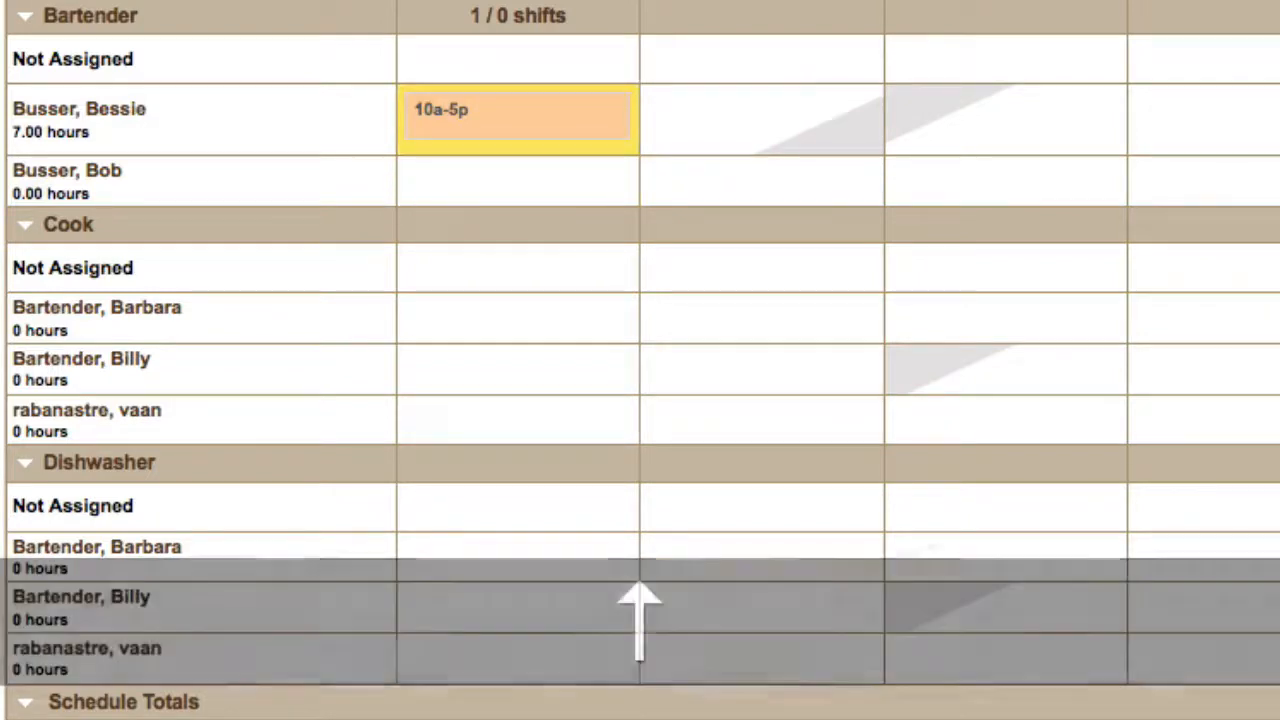
key(ctrl+x)
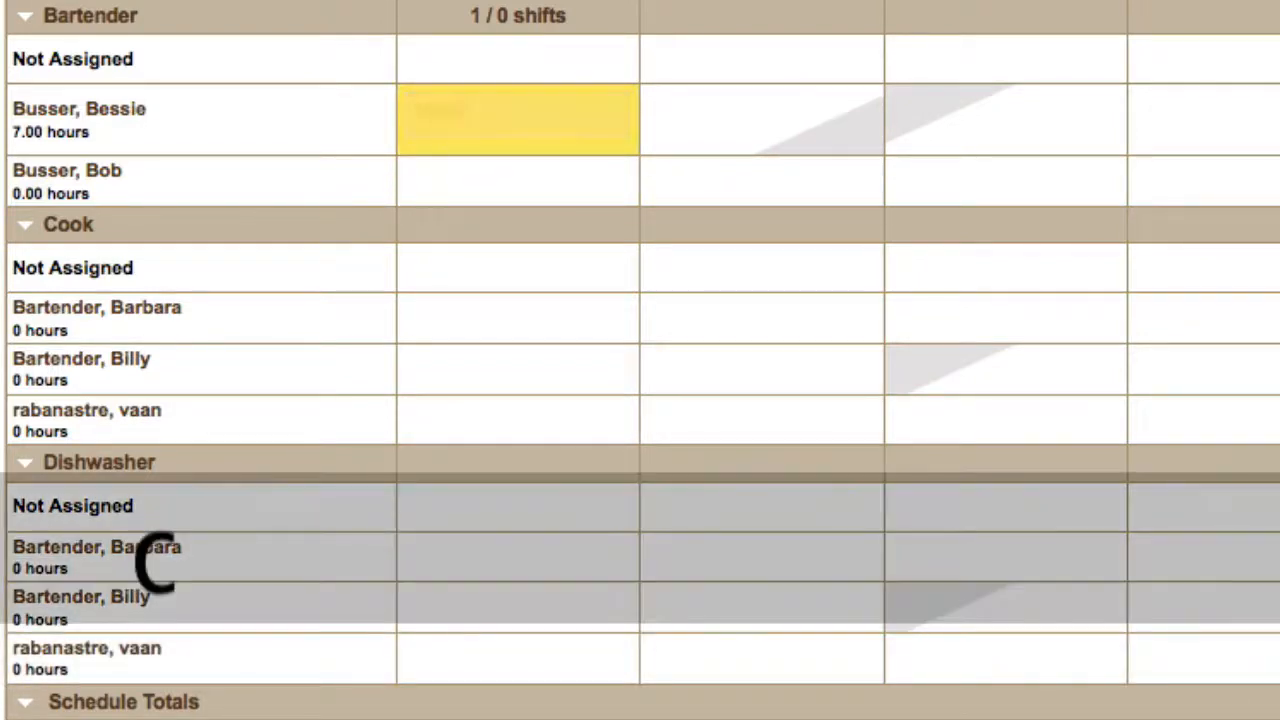
key(ctrl+v)
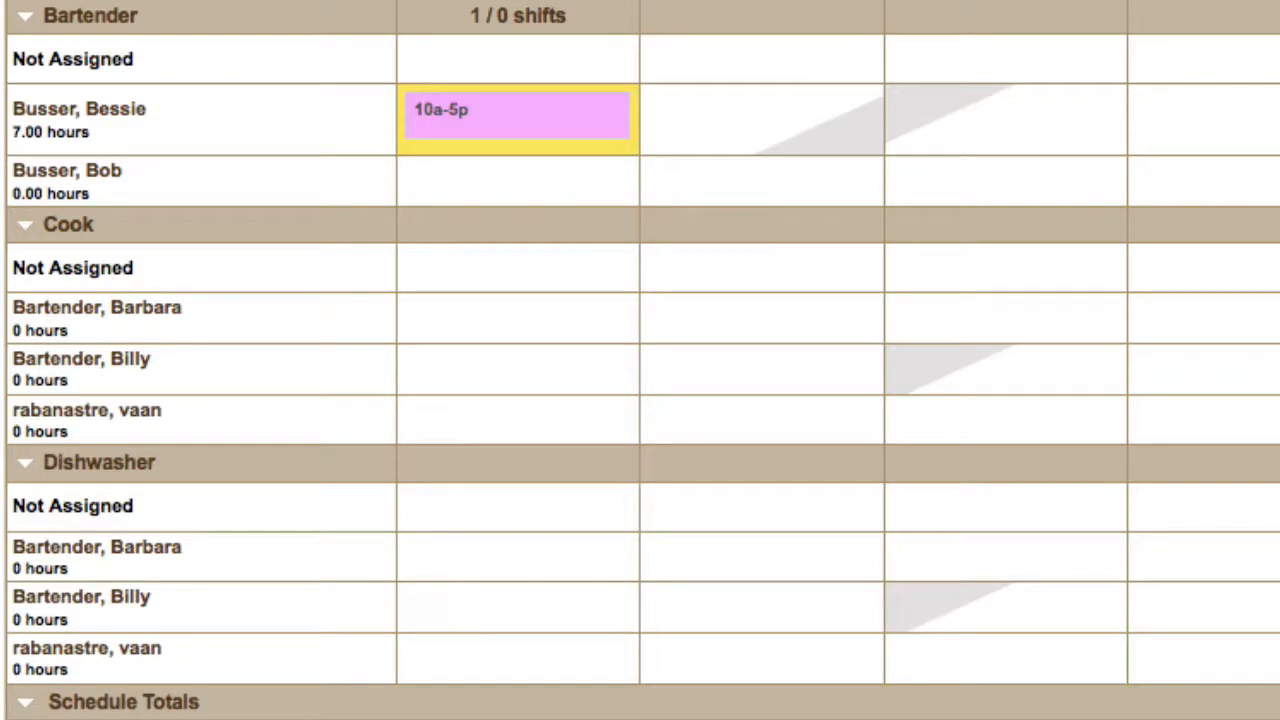
key(Down)
key(Down)
key(Down)
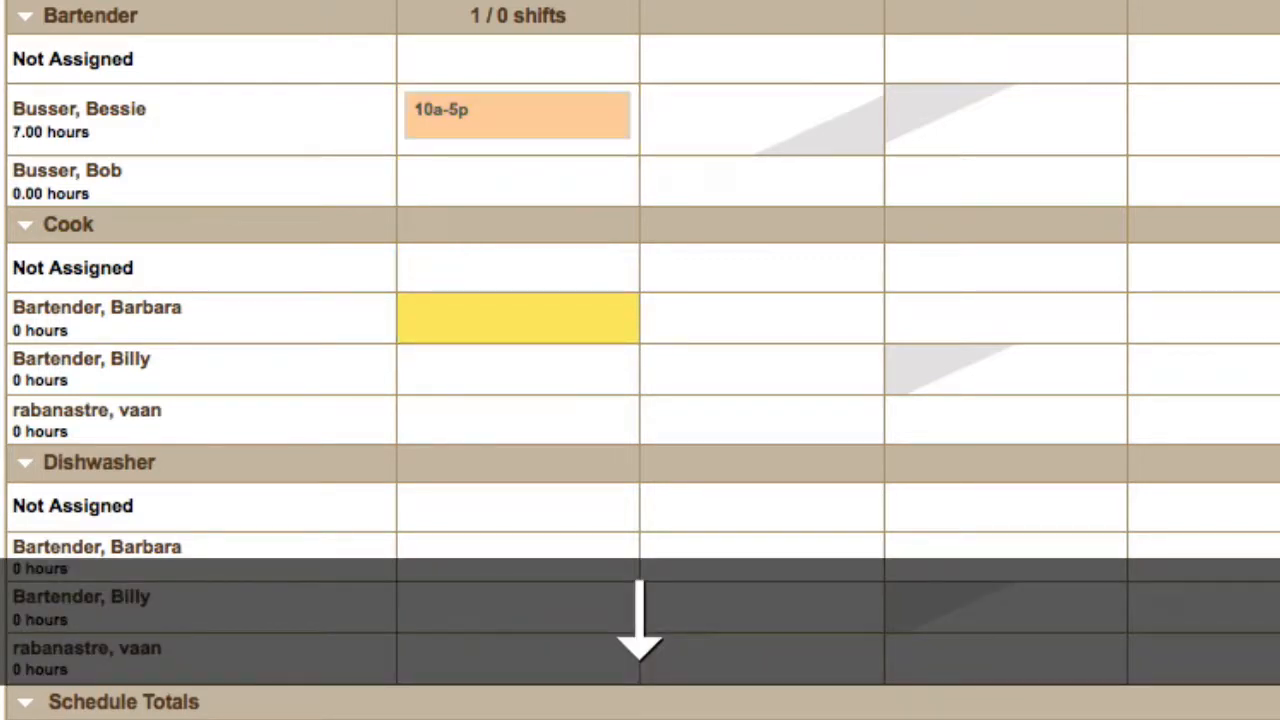
key(p)
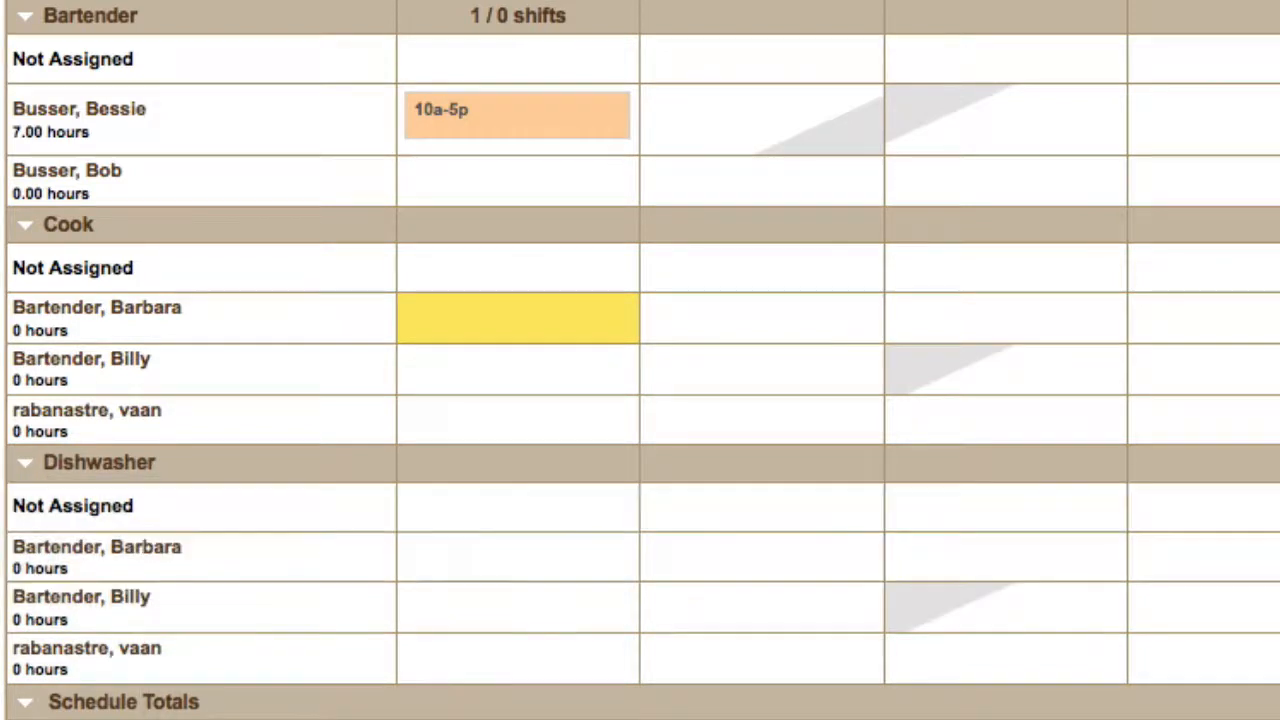
key(v)
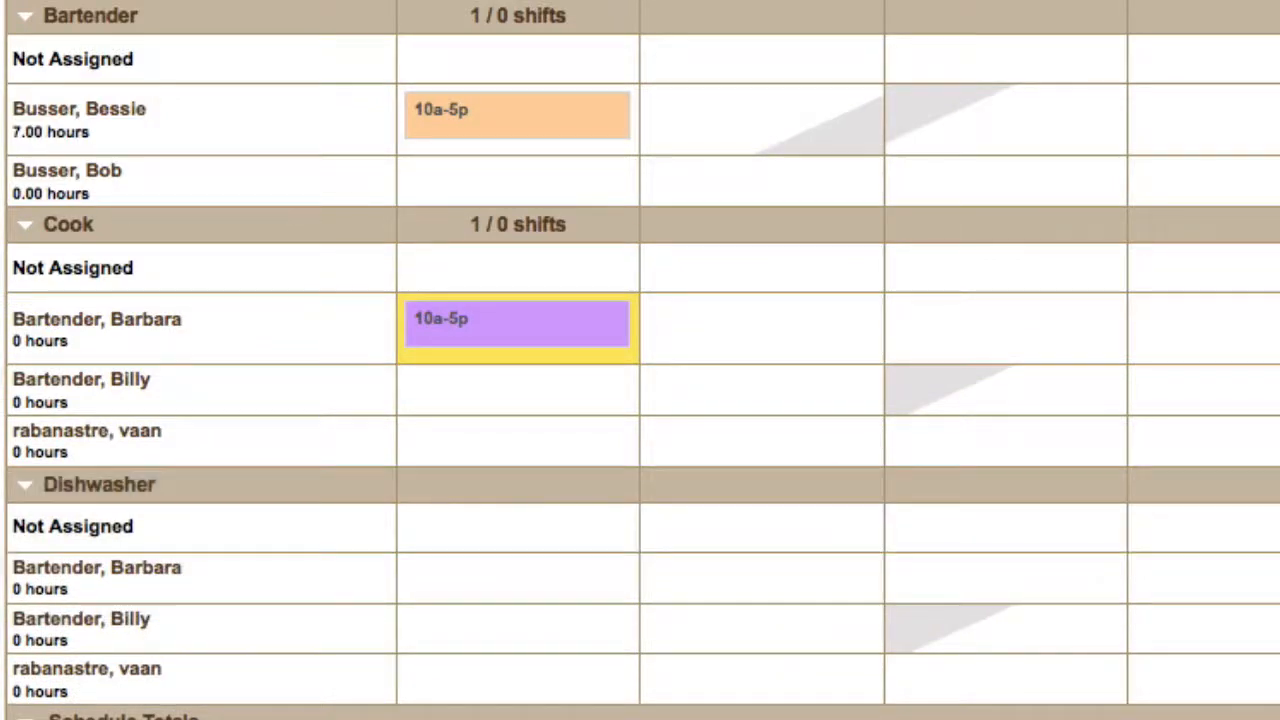
Step: Paste the copied 10a-5p shift into Tuesday through Sunday for the first named employee in the Cook section
key(Right)
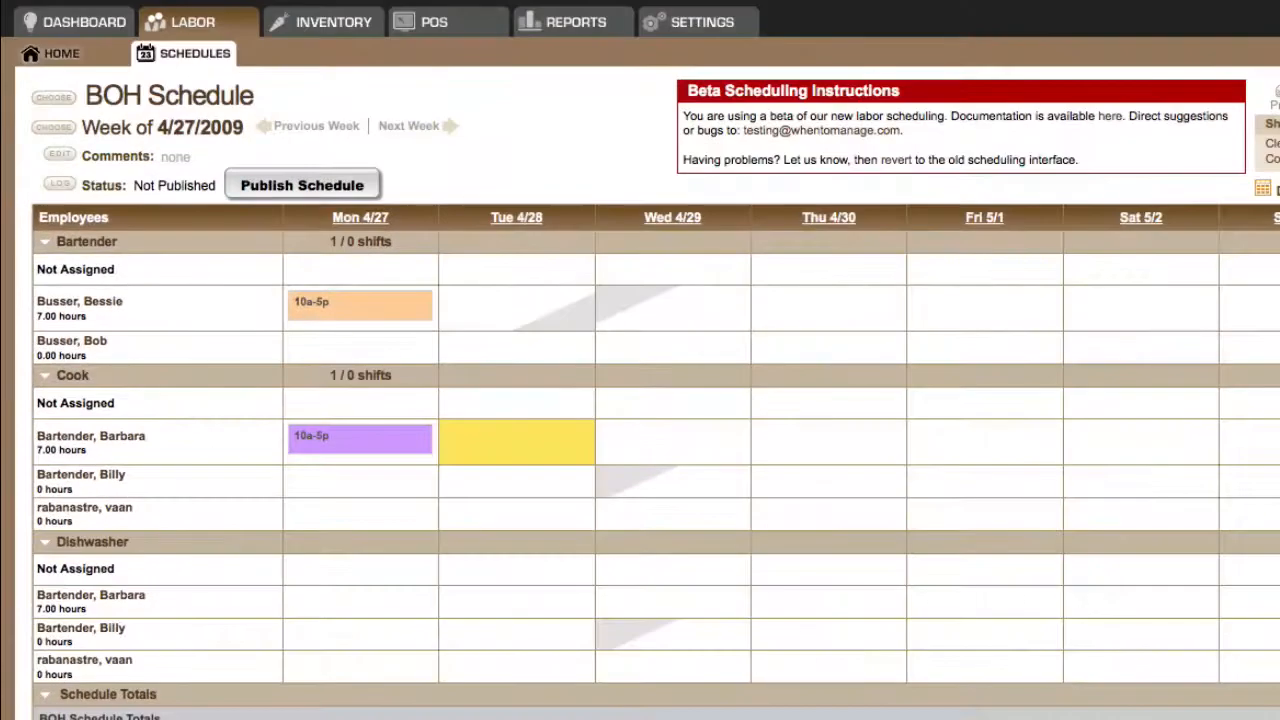
key(v)
key(Right)
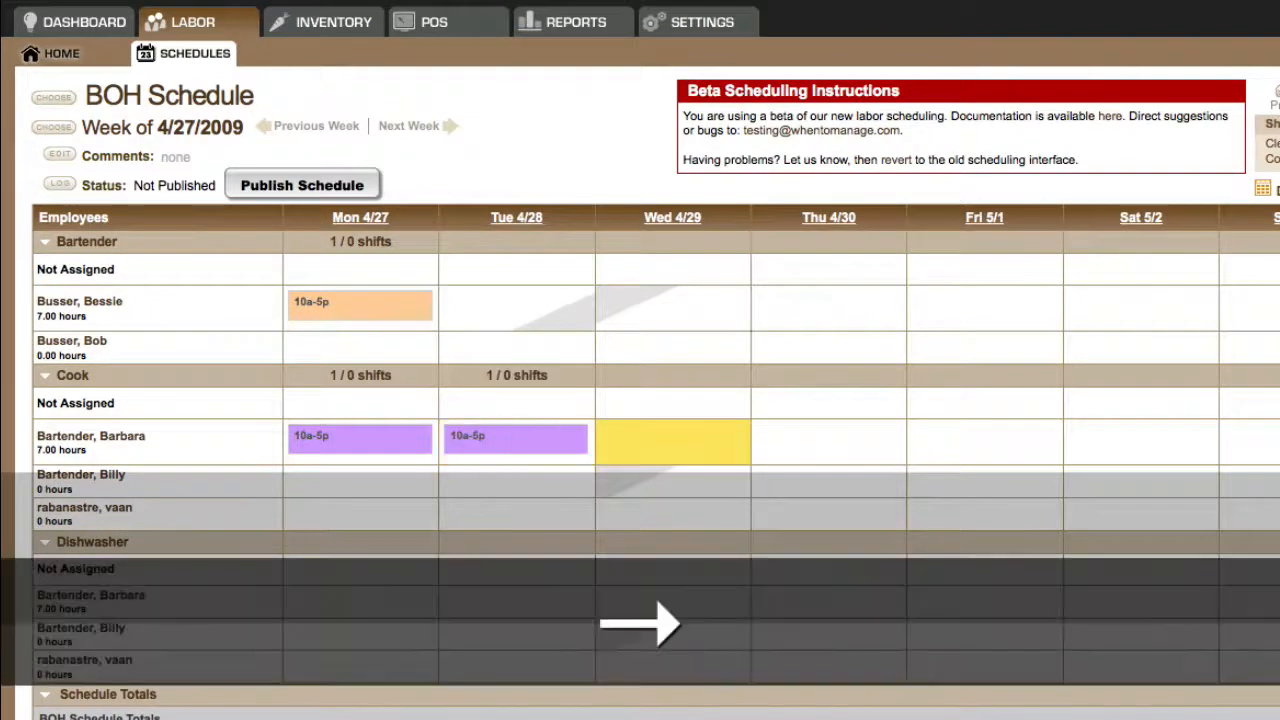
key(v)
key(Right)
key(v)
key(Right)
key(v)
key(Right)
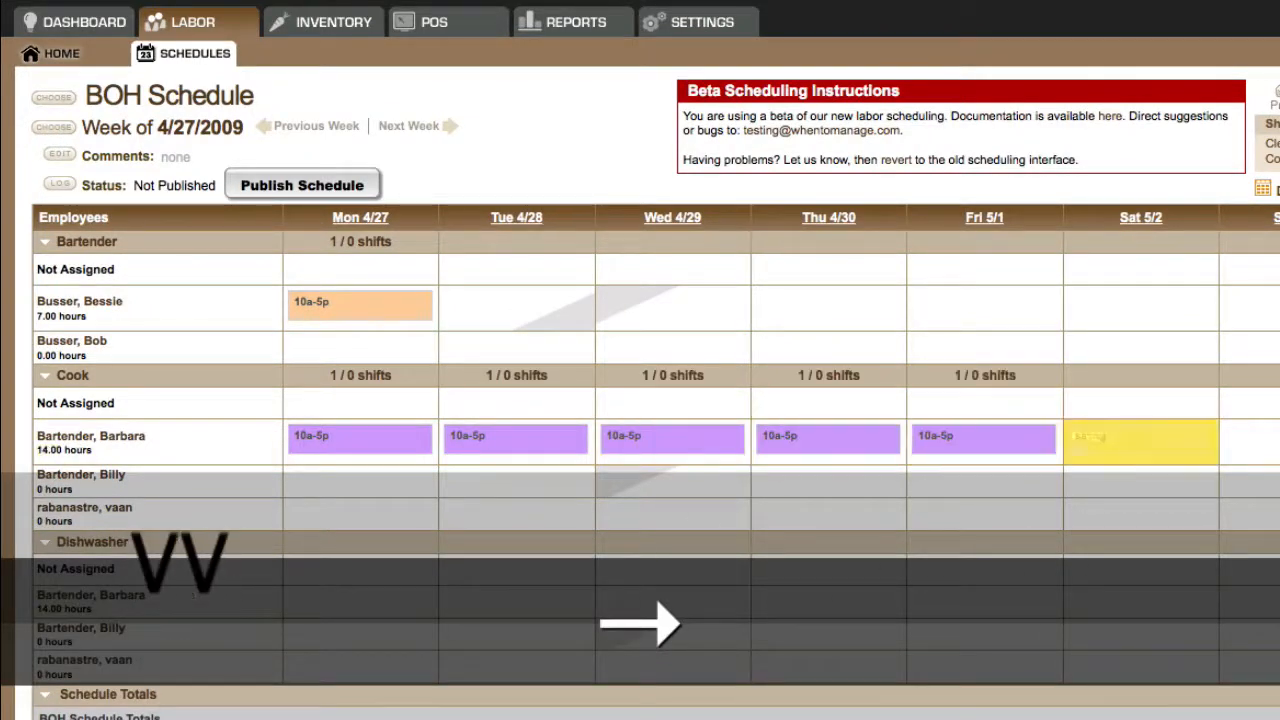
key(v)
key(Right)
key(v)
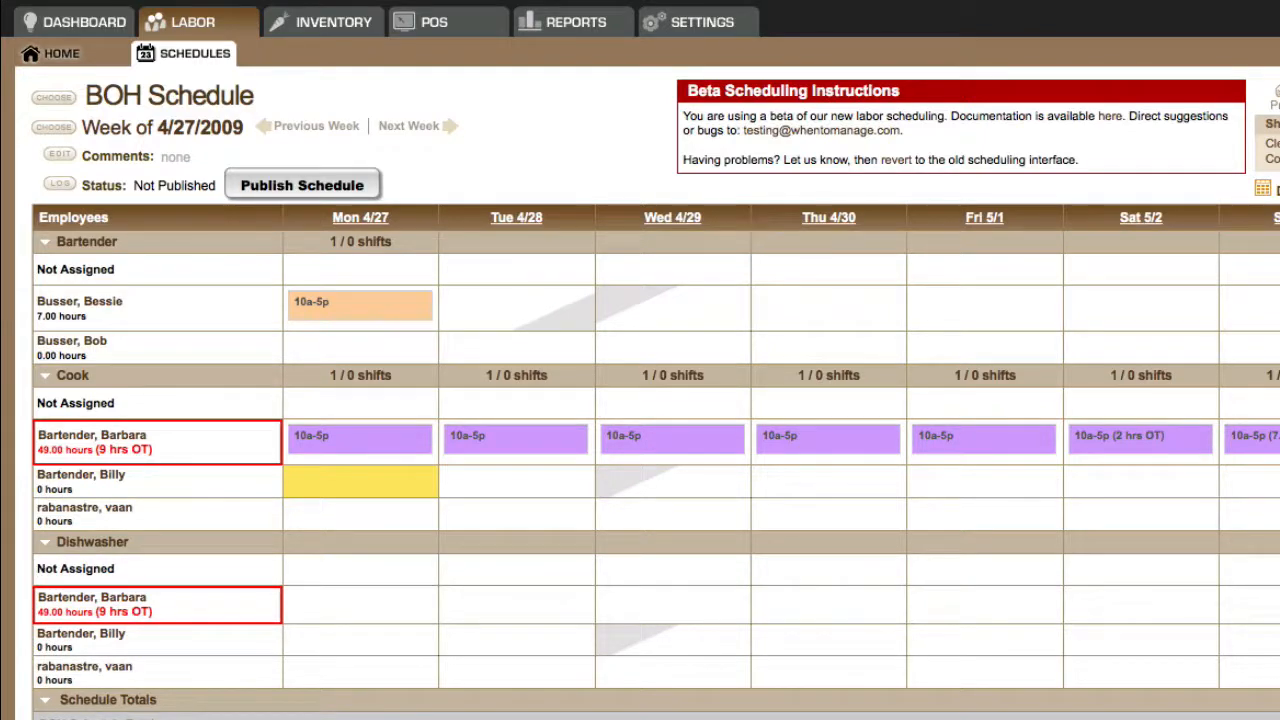
Step: Add a 5a-6a Cook shift on Monday for the second named employee in the Cook section
text(5a-)
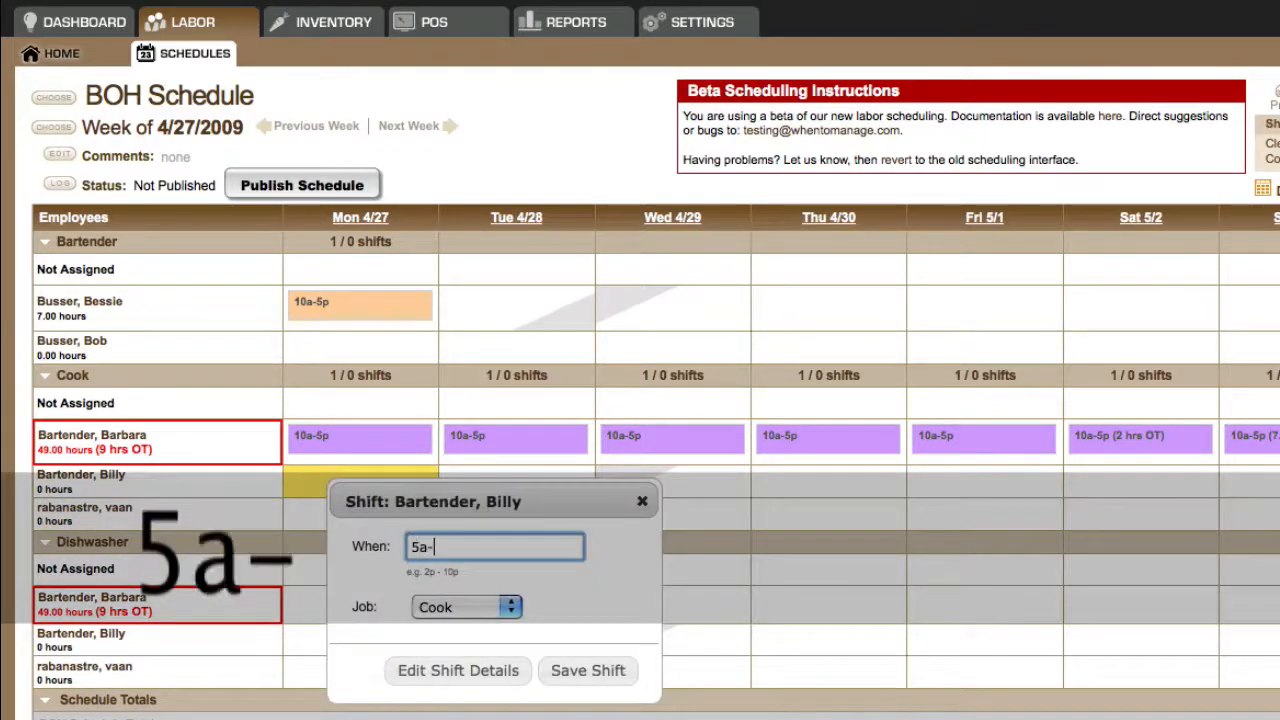
text(6a)
key(Return)
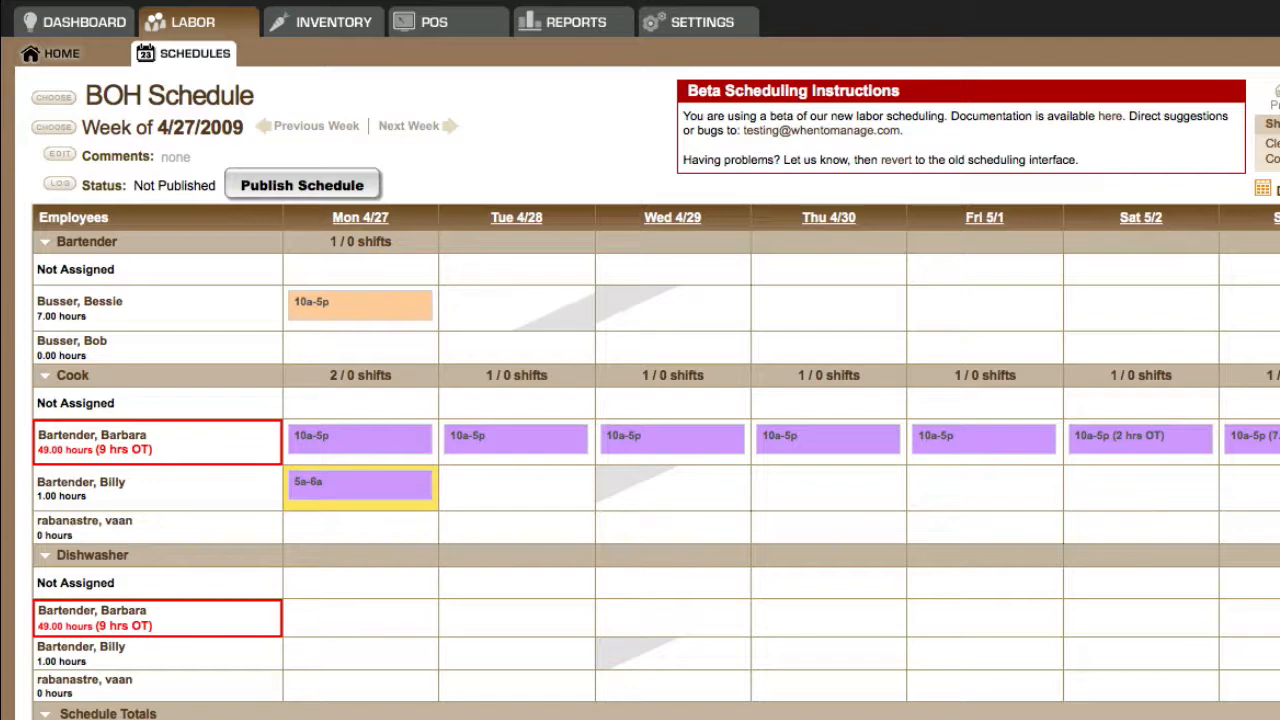
Step: Add a duplicate 5a-6a Cook shift in the same Monday cell of the second named Cook employee
text(5a-)
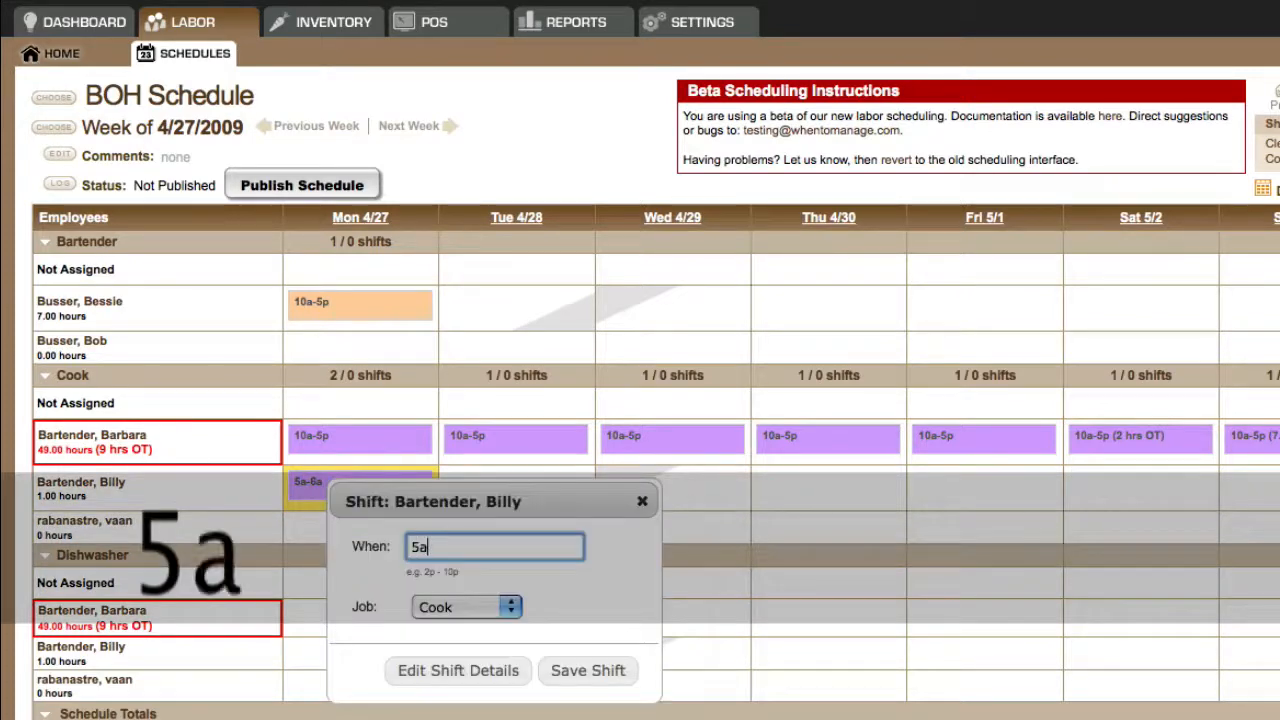
text(6a)
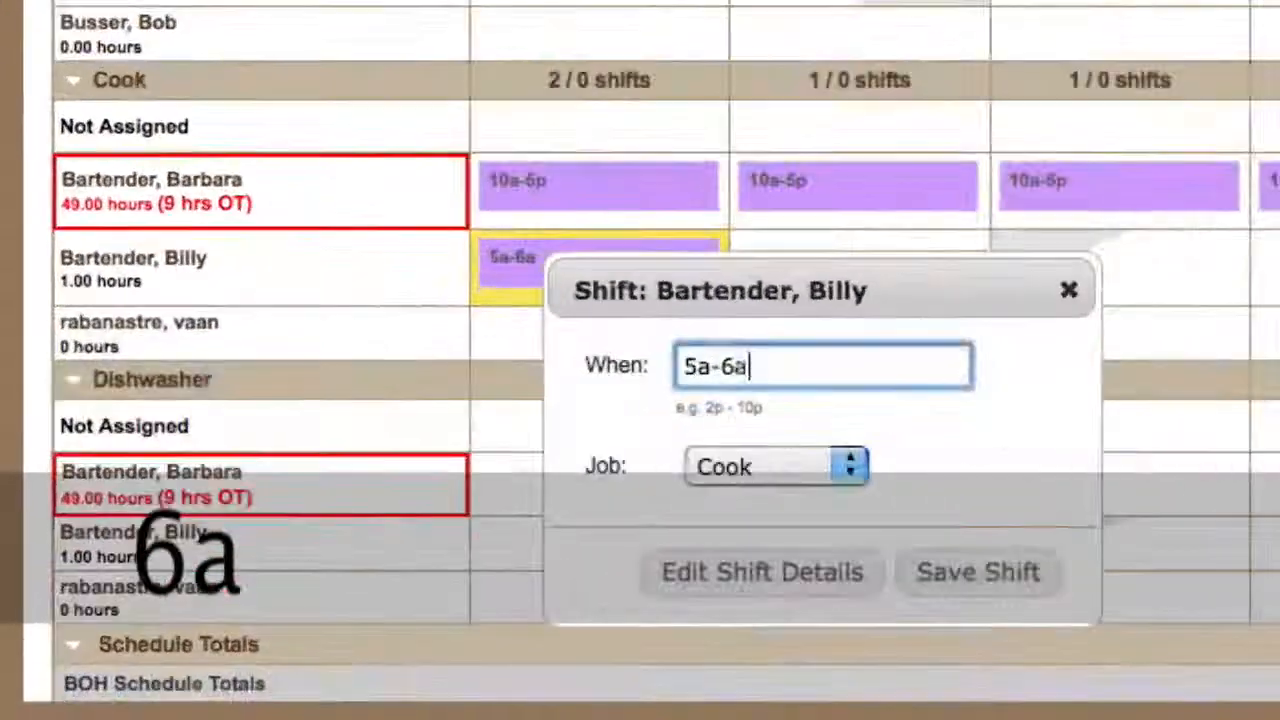
key(Return)
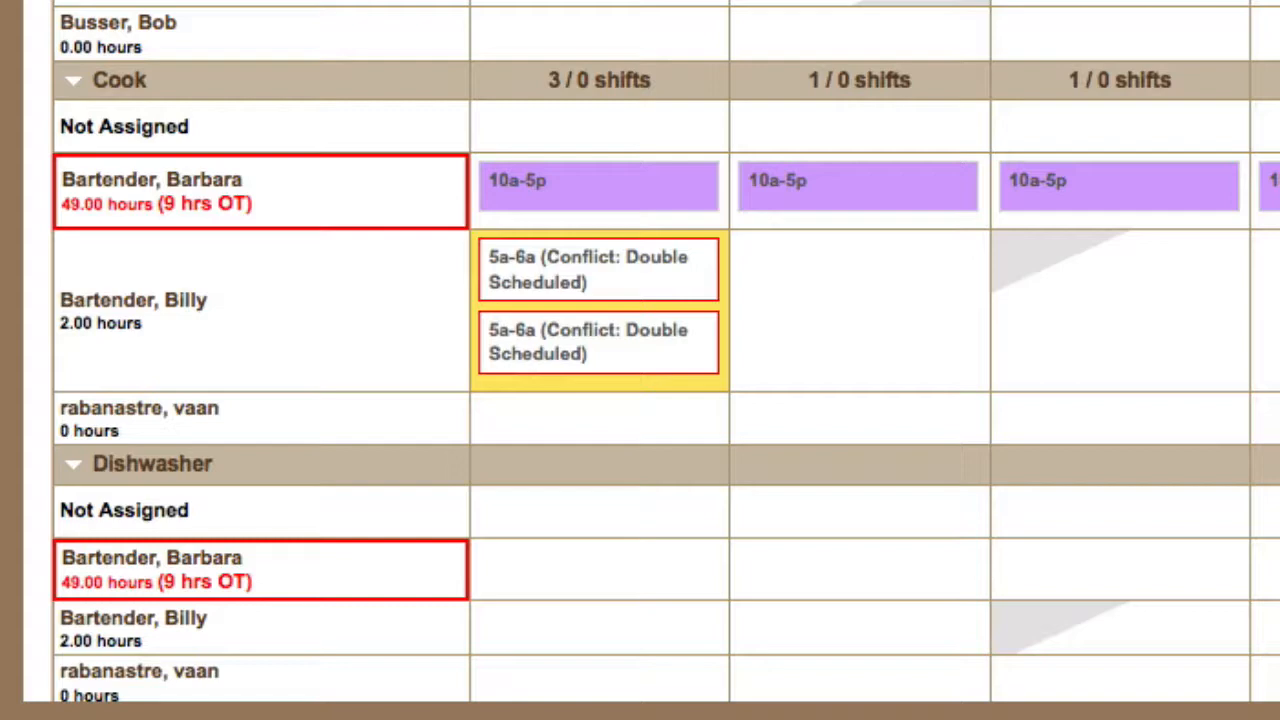
Step: Add a 9p-11p Dishwasher shift on Monday for the third named employee in the Dishwasher section
scroll(640, 350, down, 5)
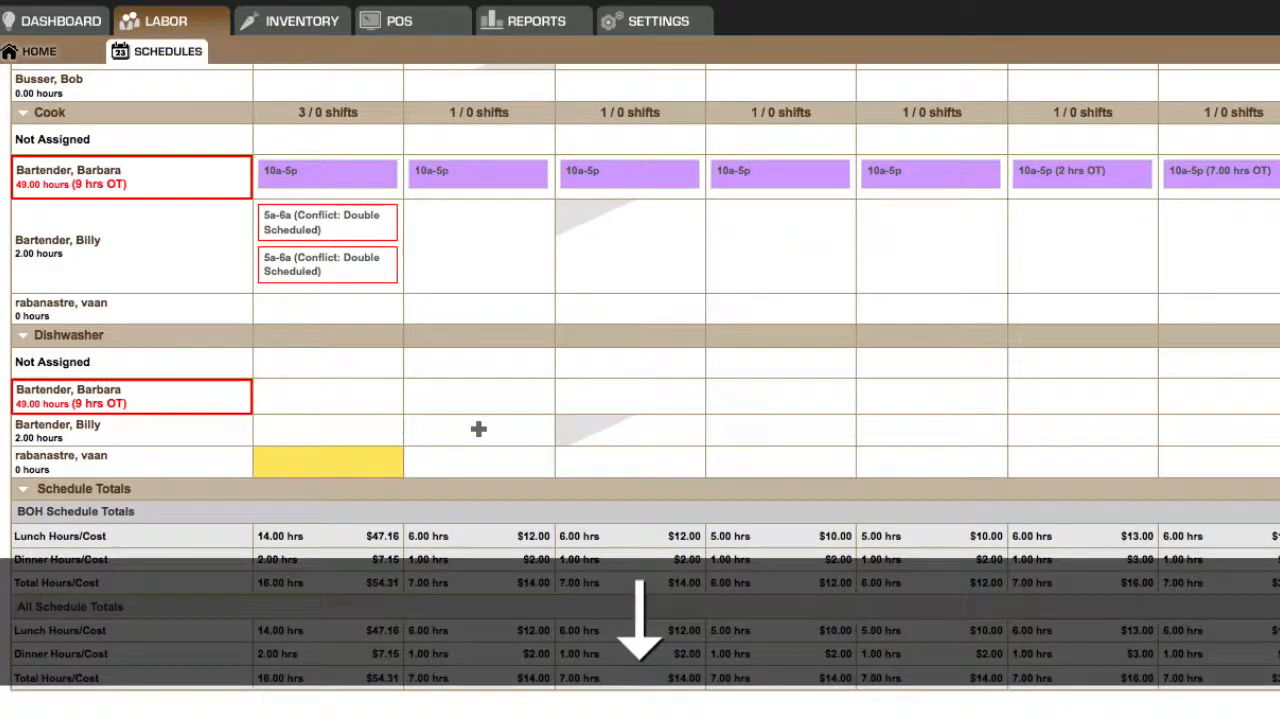
text(9p-)
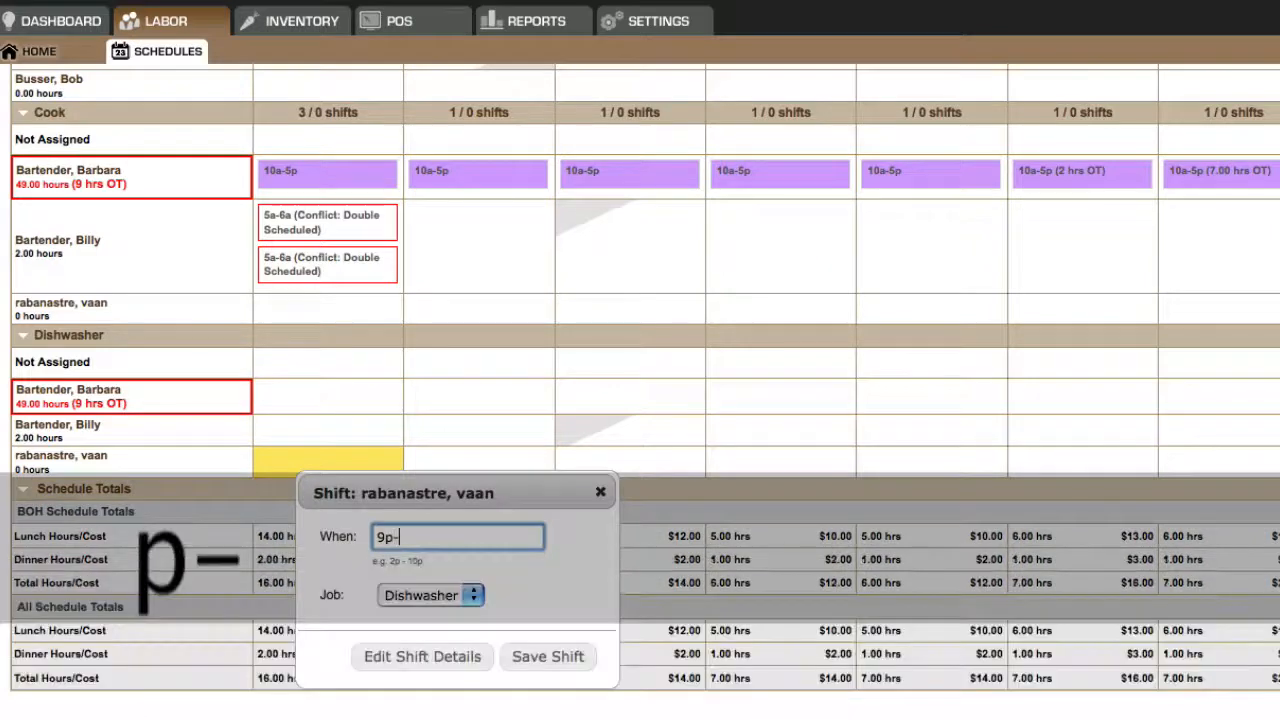
text(11p)
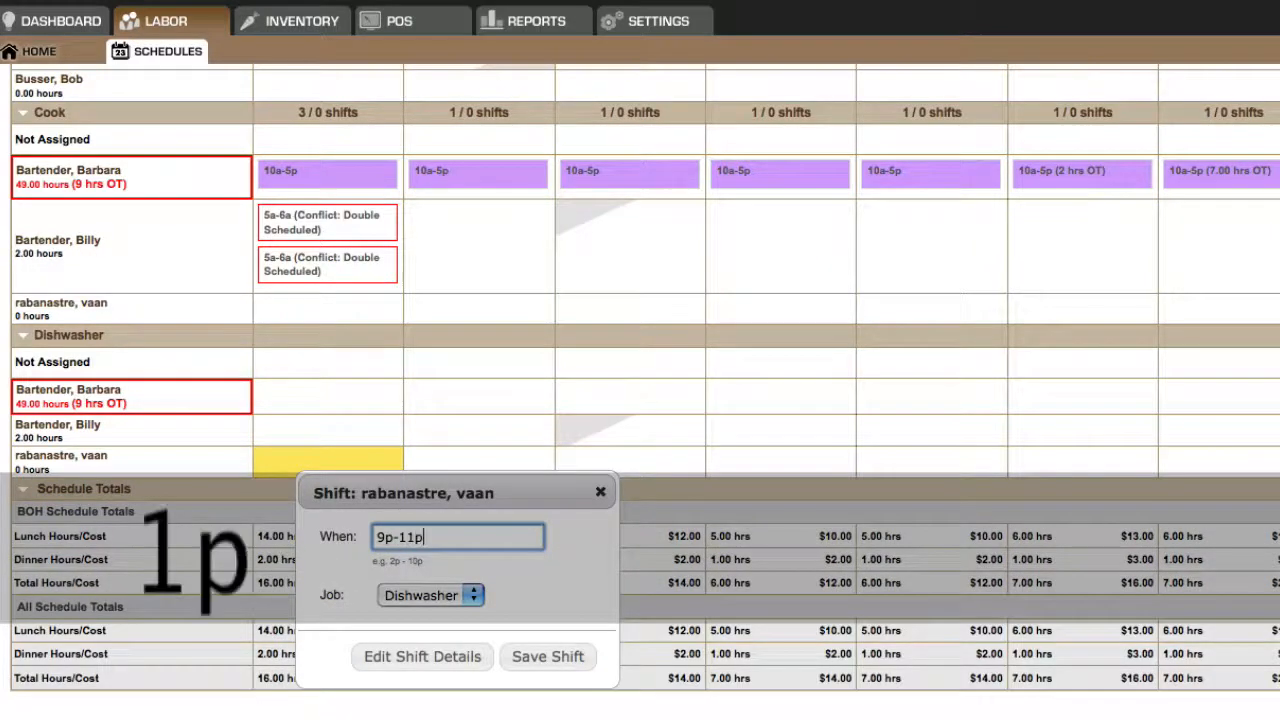
key(Return)
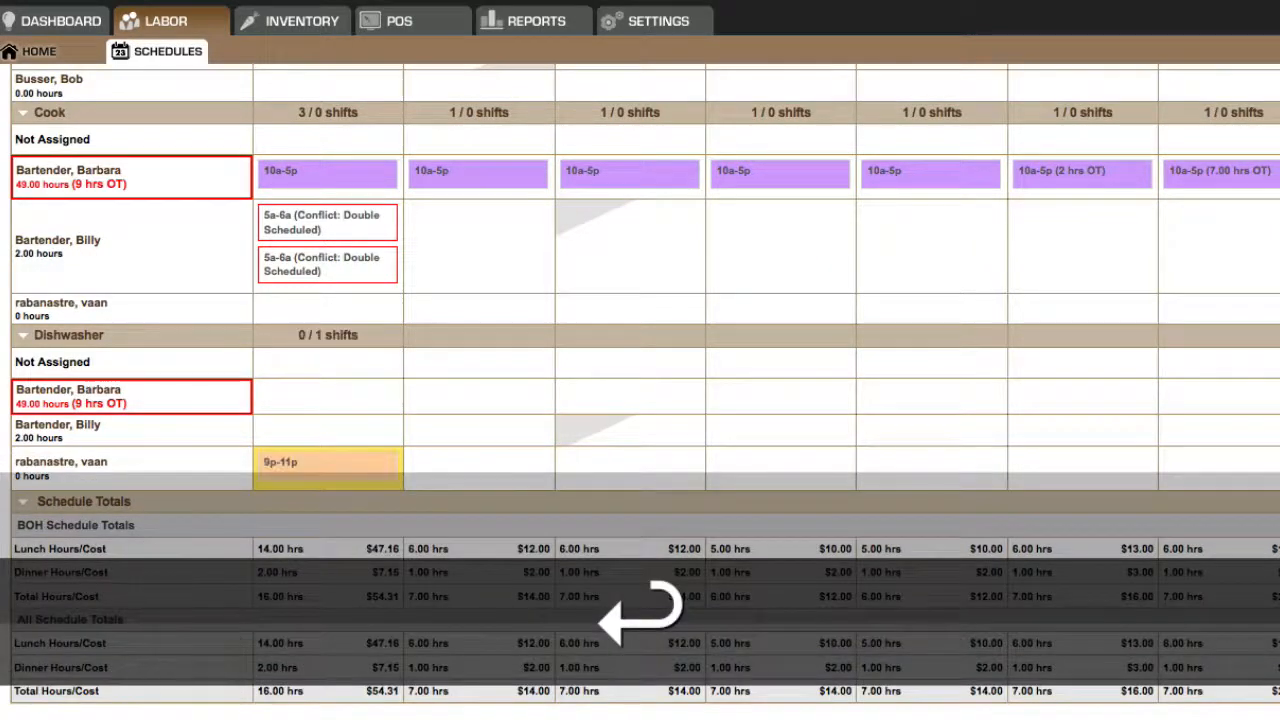